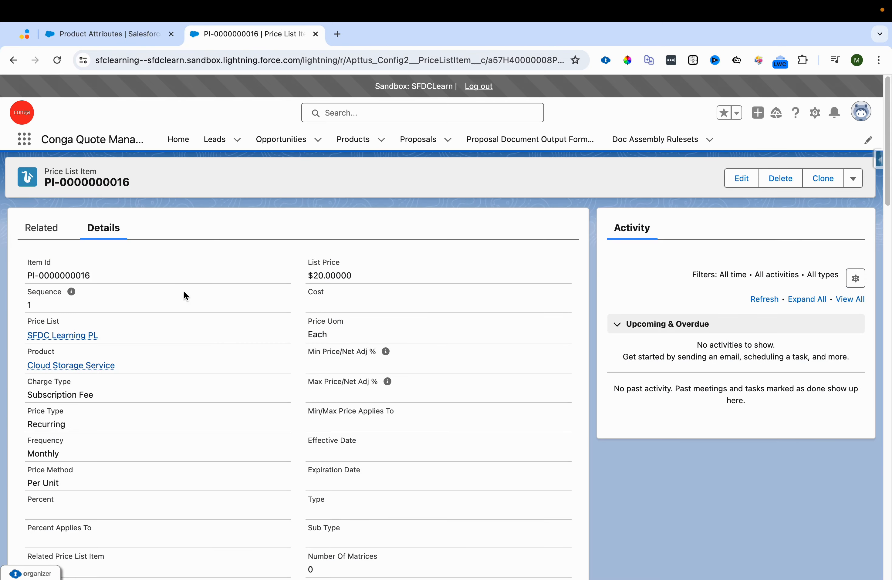
Step: Copy the product name Cloud Storage Service from the price list item record
drag(146, 370, 20, 364)
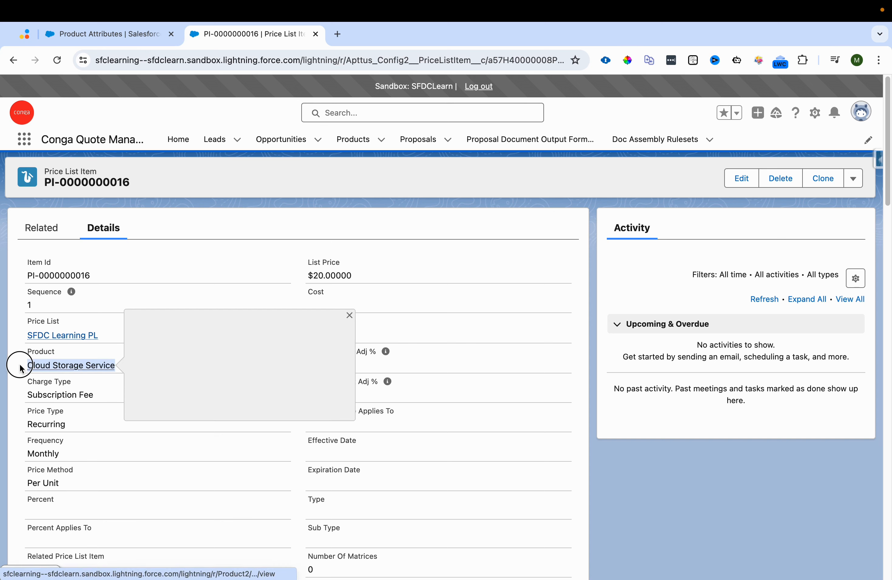
drag(313, 278, 363, 280)
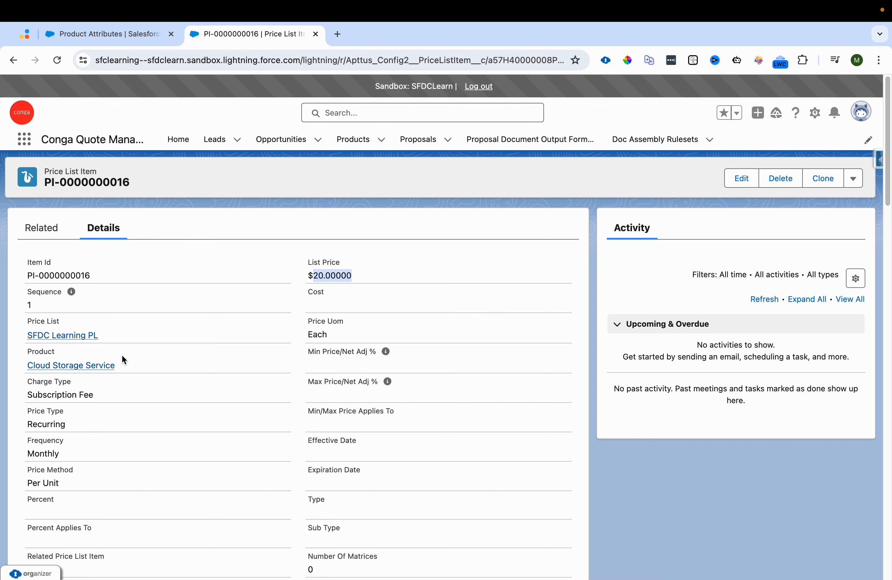
drag(123, 360, 36, 365)
key(super+c)
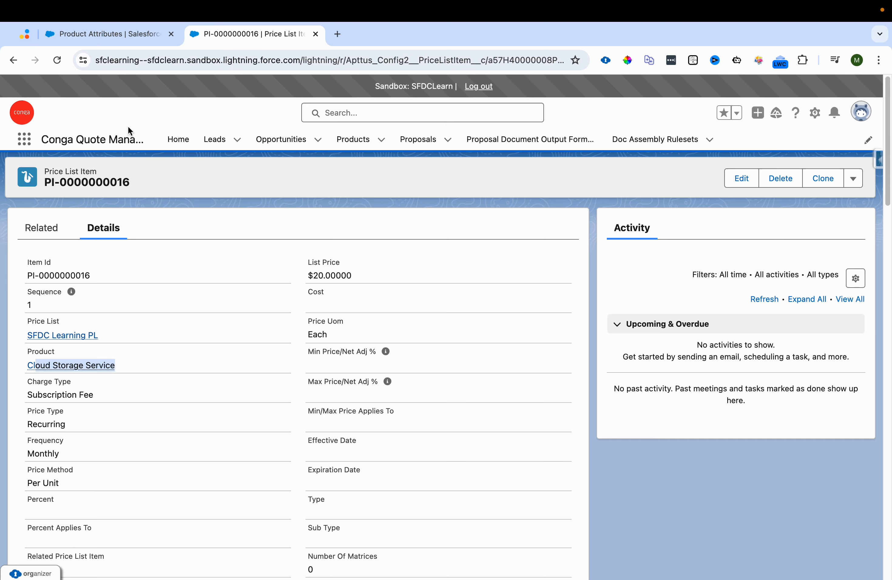
Step: Search the proposal's product catalog for Cloud Storage Service
click(128, 35)
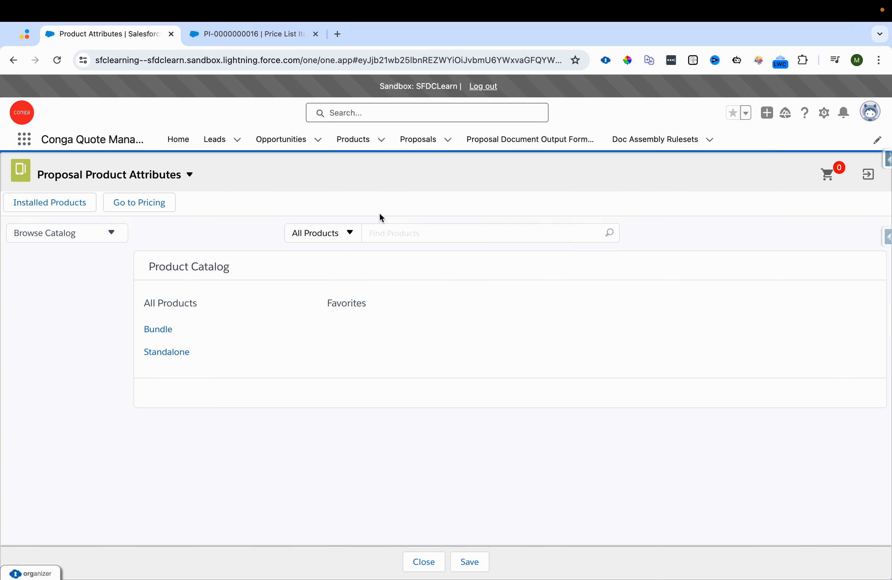
key(super+v)
text(Cl)
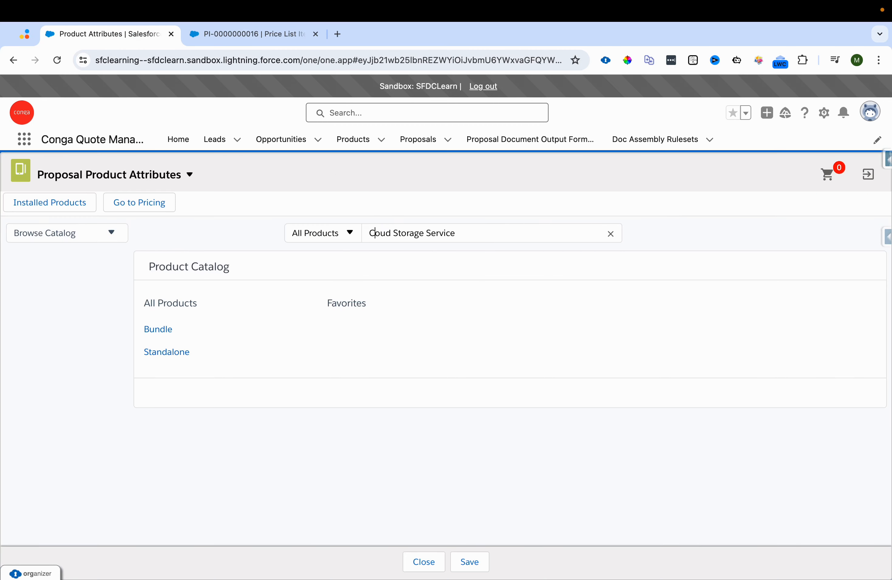
key(Return)
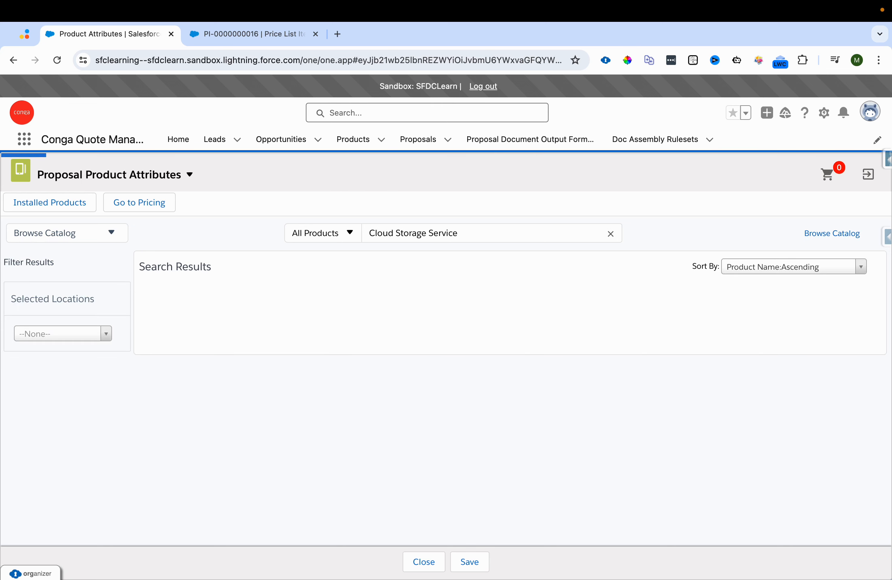
Step: Add Cloud Storage Service to the cart and open the full cart view
click(860, 362)
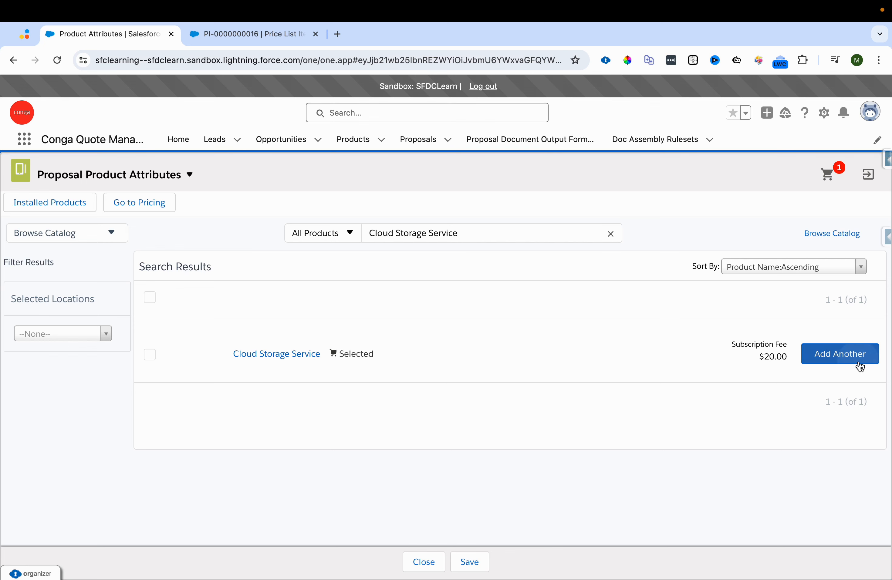
click(828, 178)
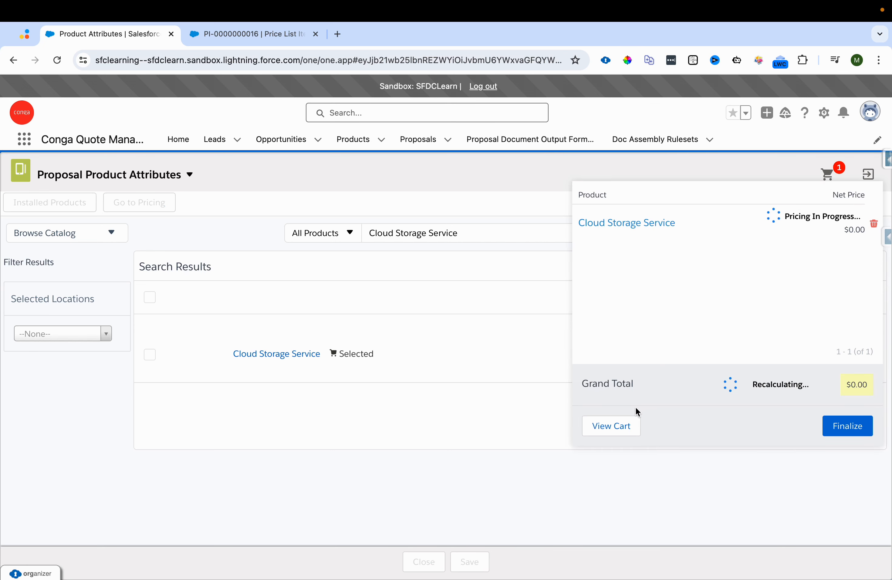
click(626, 426)
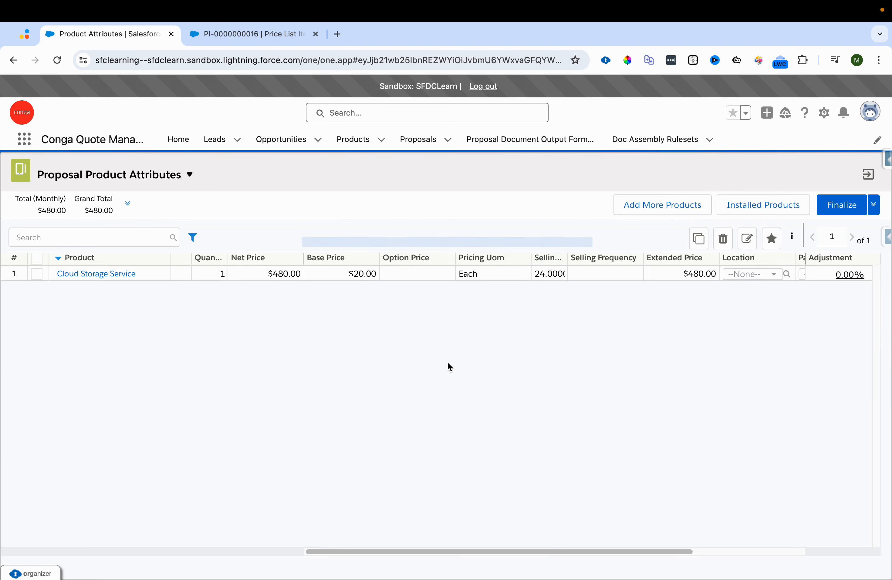
Step: Examine the line item's base price and net price in the cart
drag(354, 274, 378, 278)
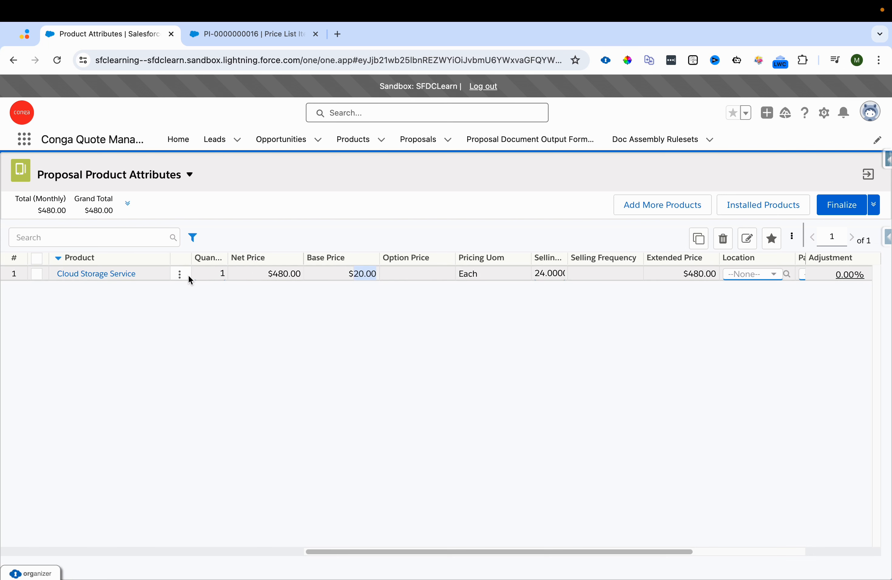
click(277, 279)
drag(277, 279, 301, 281)
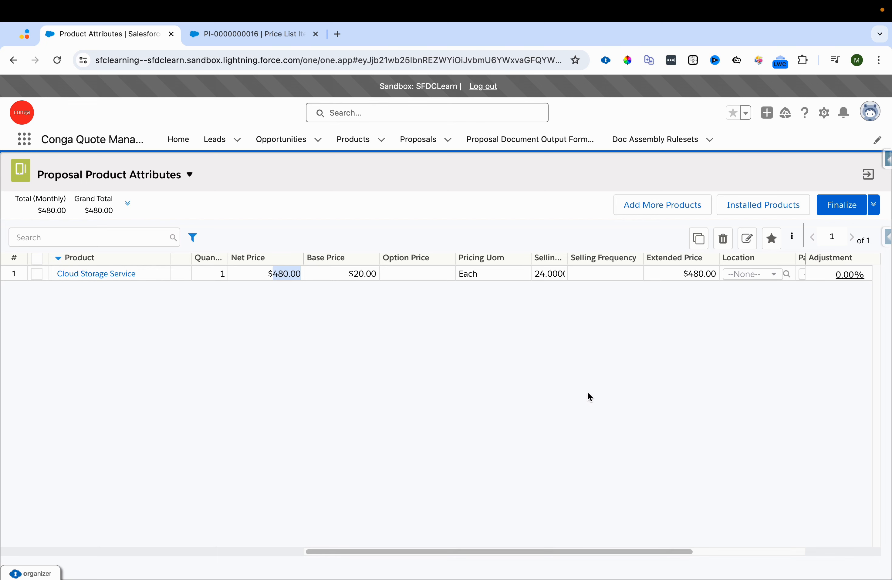
click(356, 275)
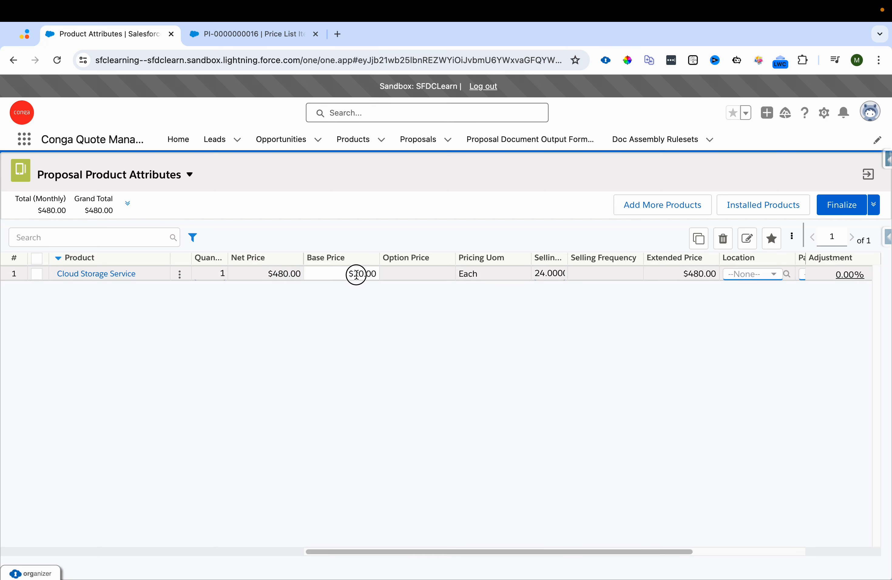
double_click(356, 274)
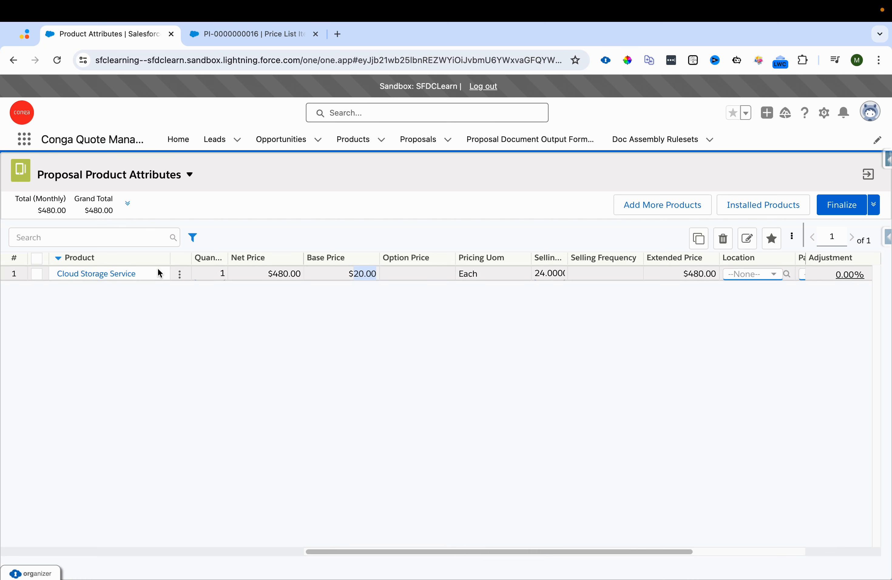
Step: Open the Price Ramp dialog for the Cloud Storage Service line item
click(176, 274)
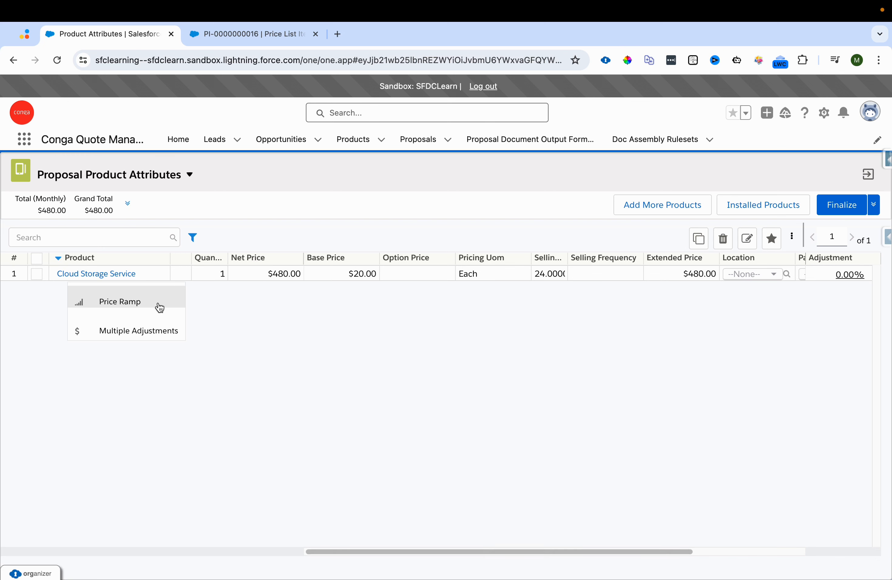
click(250, 303)
click(179, 274)
click(165, 303)
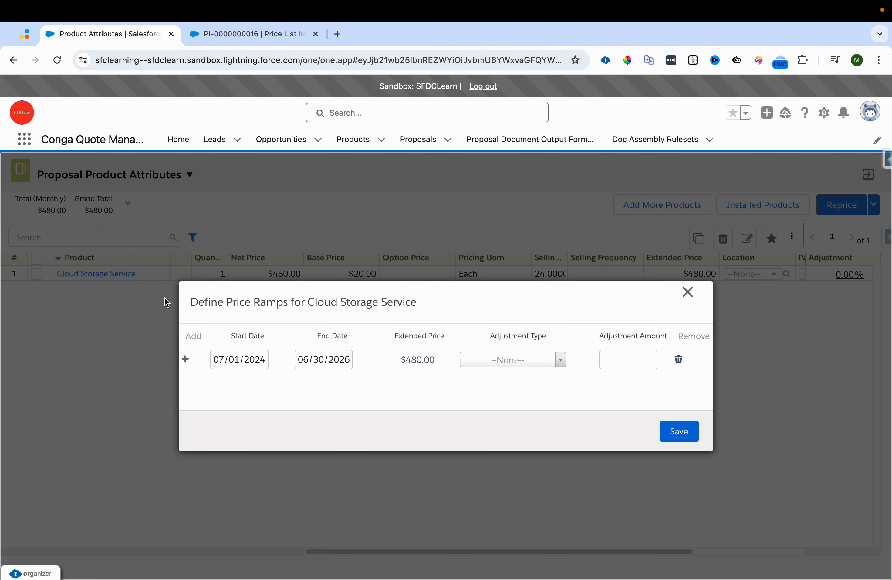
Step: Review the Enable Price Ramp setting on the price list item record, then return to the cart
click(237, 37)
scroll(355, 356, down, 20)
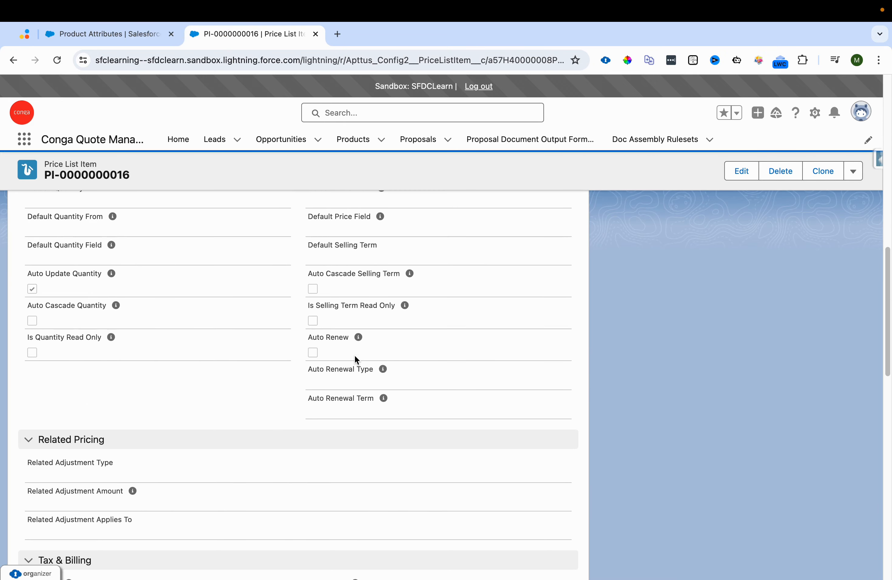
scroll(355, 356, down, 15)
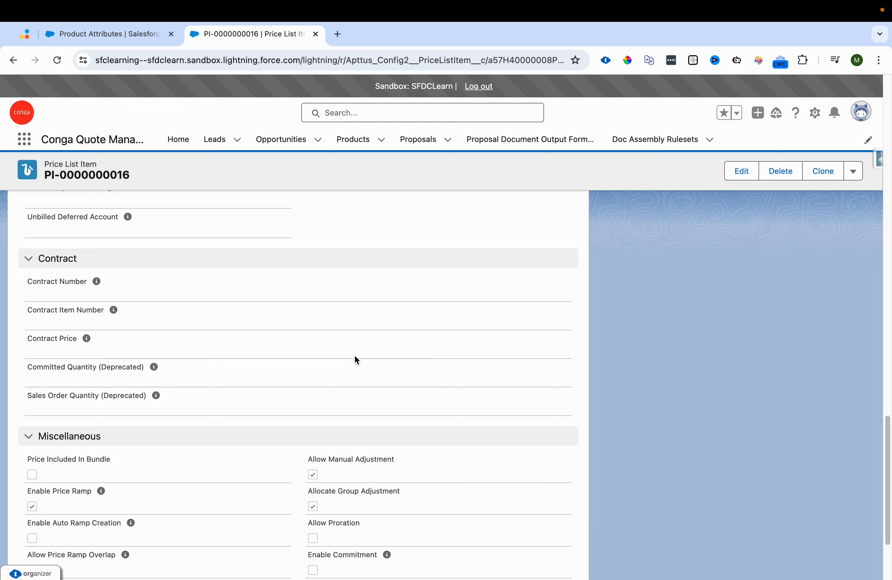
scroll(355, 356, down, 3)
drag(28, 368, 99, 365)
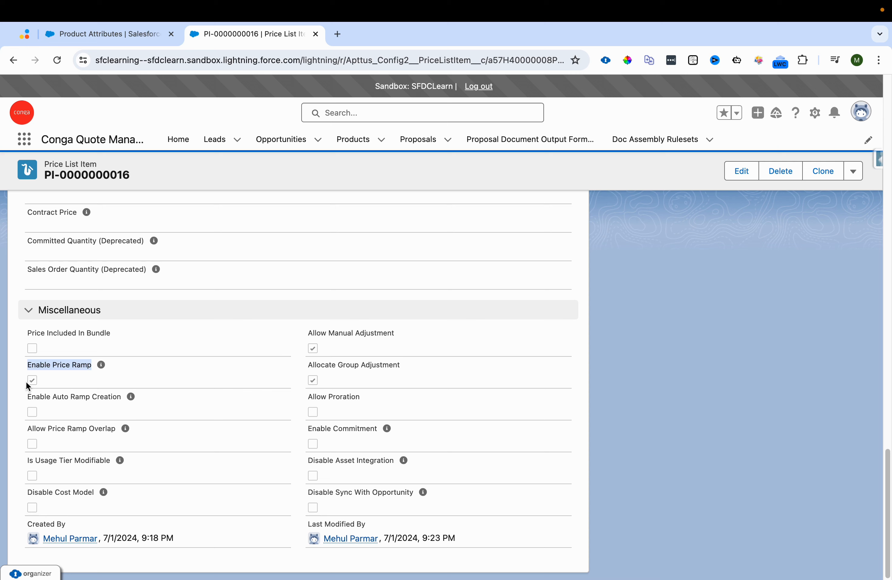
click(102, 38)
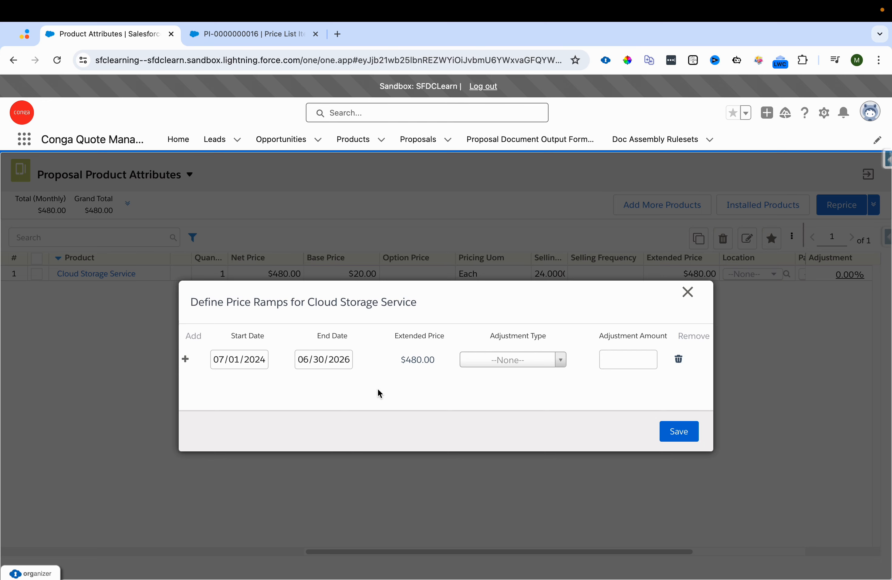
key(ctrl+Left)
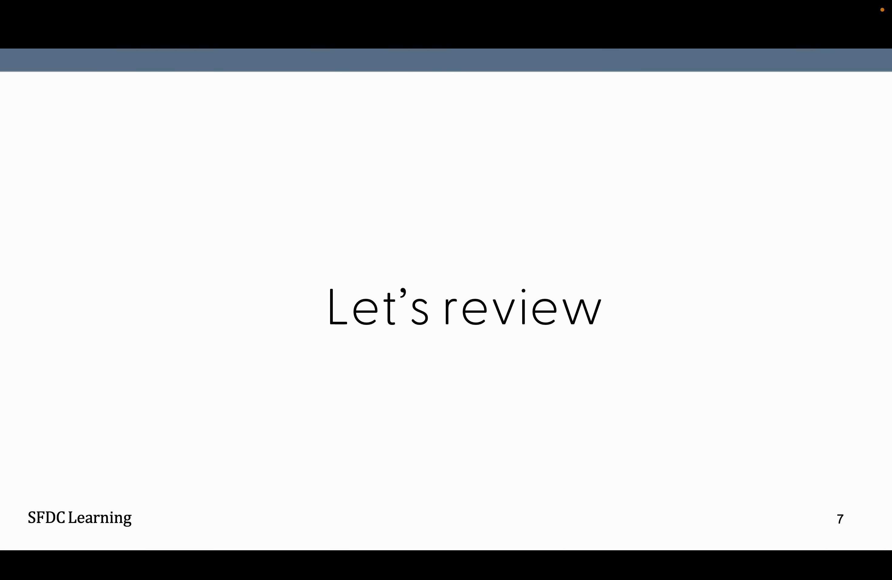
key(Left)
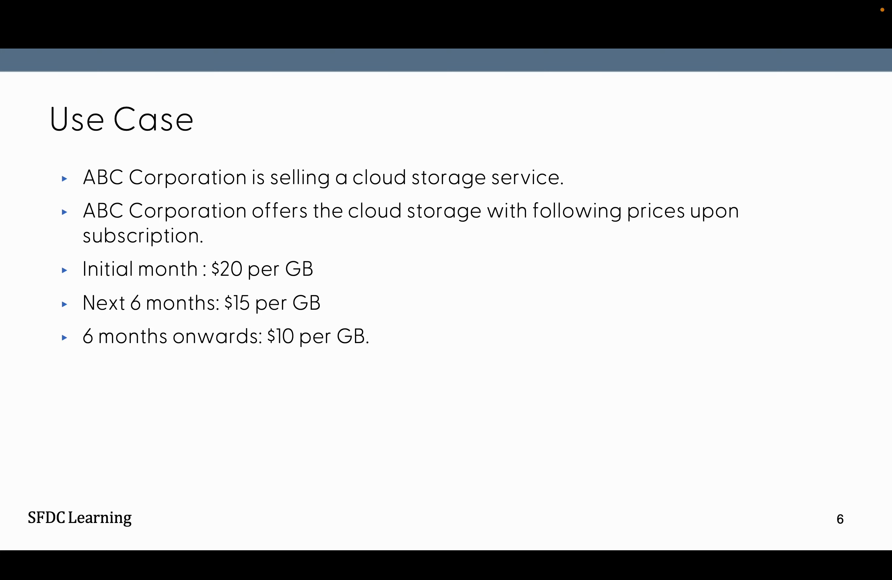
key(ctrl+Right)
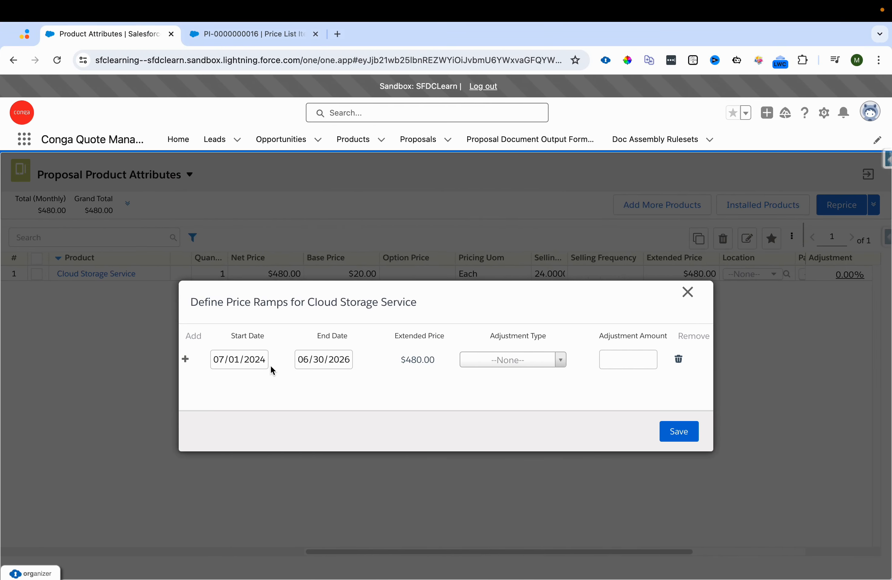
Step: Set the first ramp's end date to 07/31/2026
click(260, 361)
key(super+c)
click(332, 360)
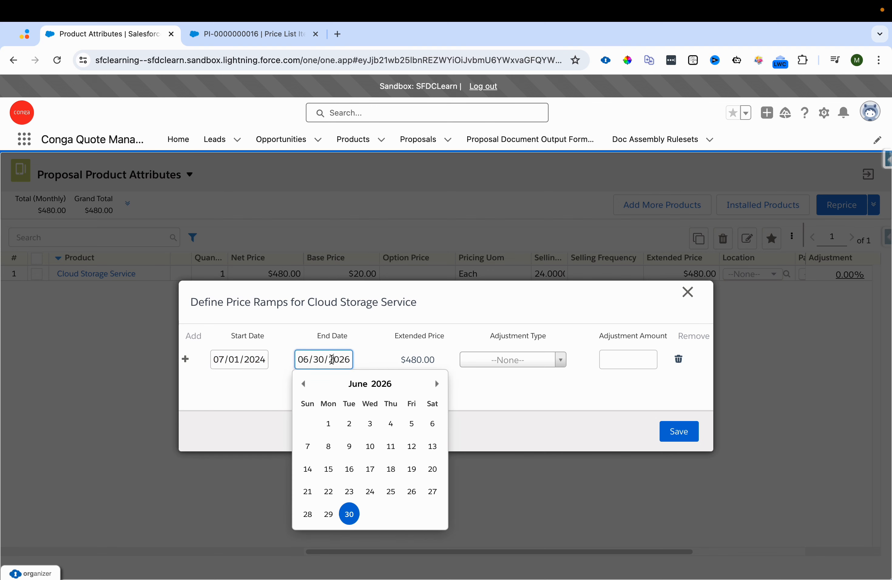
key(super+v)
click(436, 386)
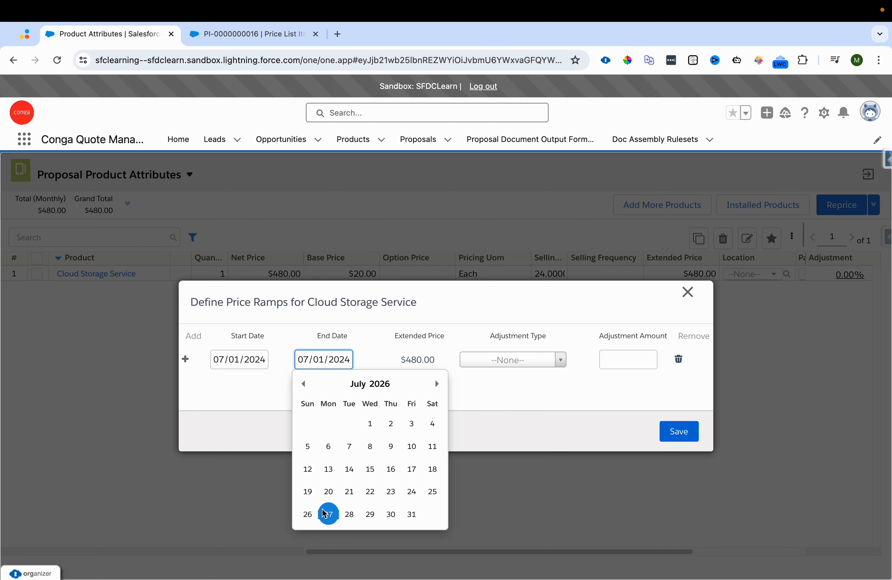
click(412, 514)
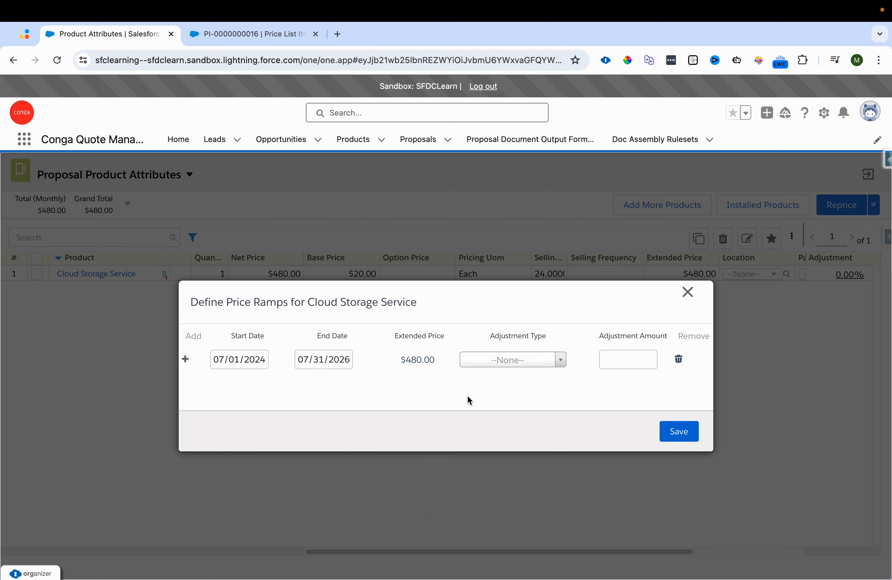
Step: Set the first ramp's adjustment type to Price Override with amount 20 and save the ramps
click(537, 364)
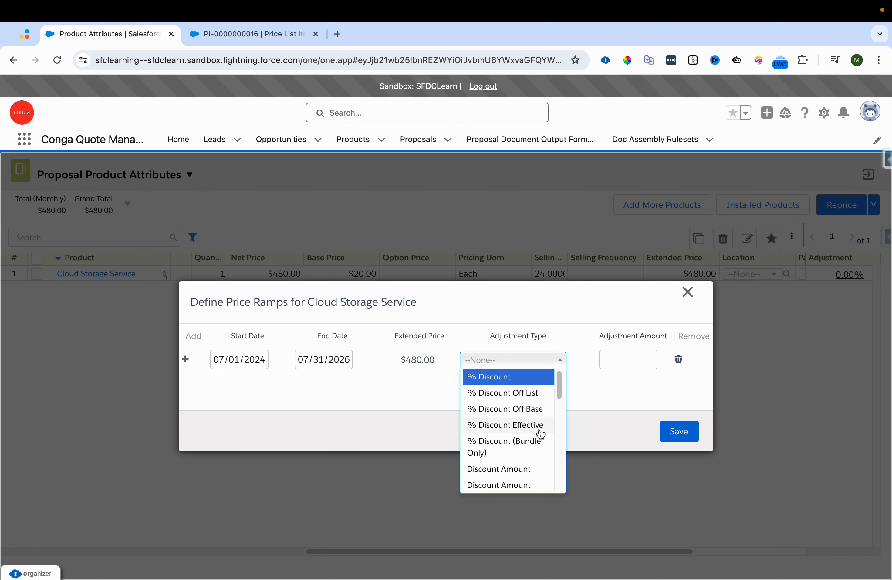
scroll(527, 471, down, 2)
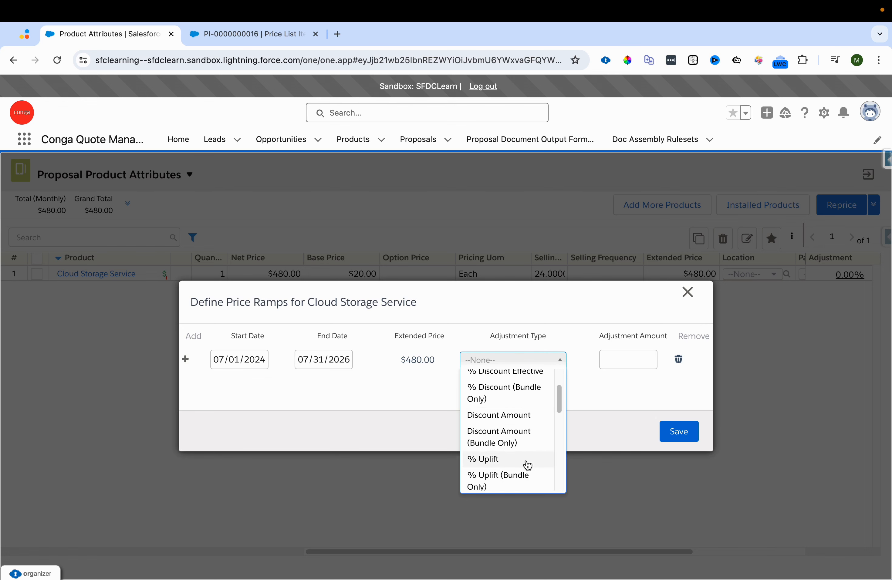
scroll(524, 451, down, 3)
scroll(526, 468, down, 2)
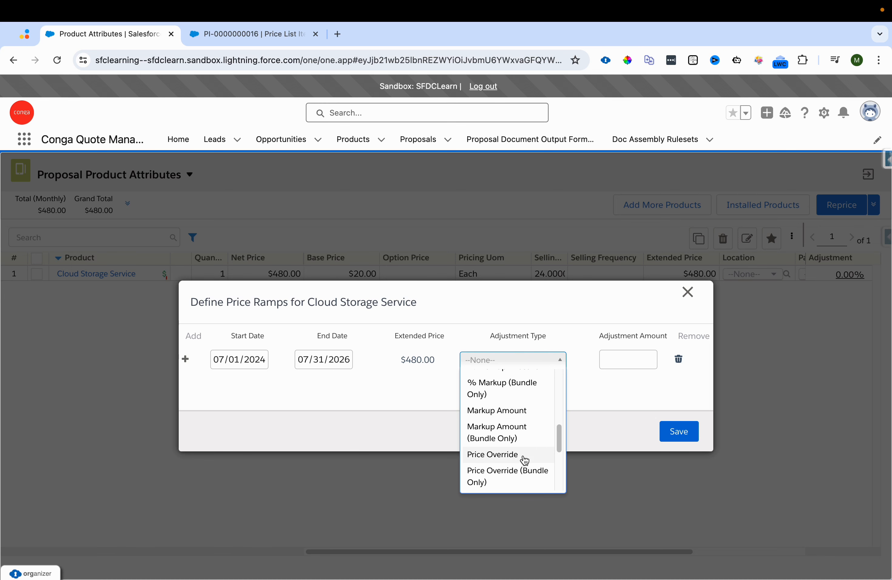
click(524, 455)
click(622, 356)
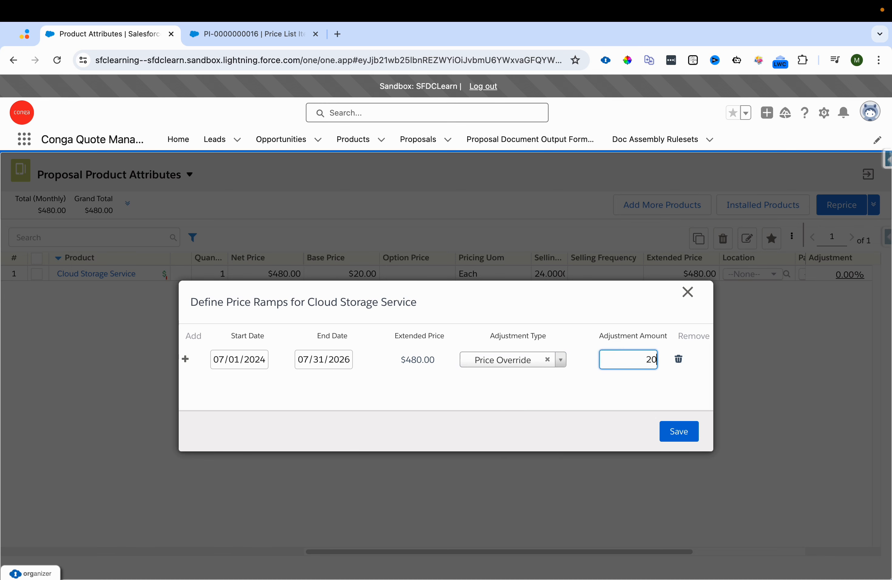
text(20)
click(678, 430)
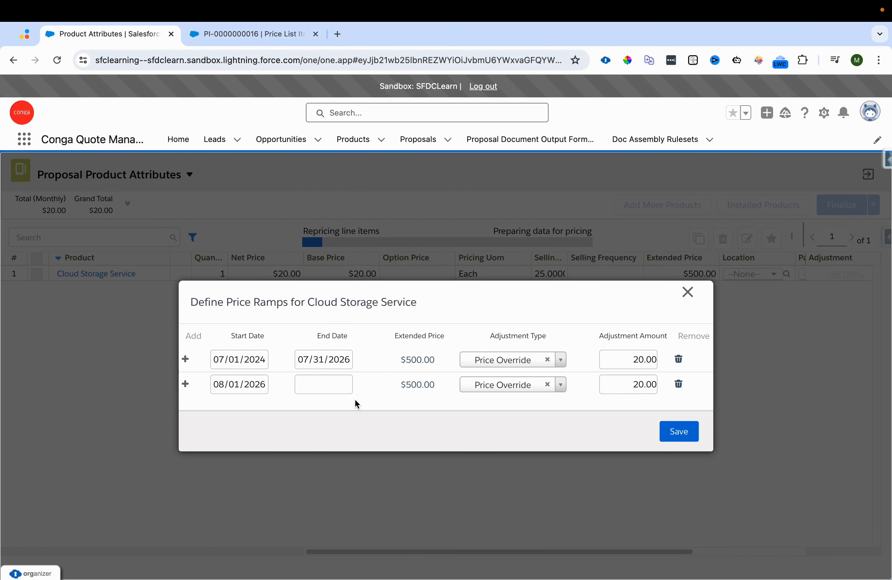
Step: Add a third ramp row after the second one
click(187, 385)
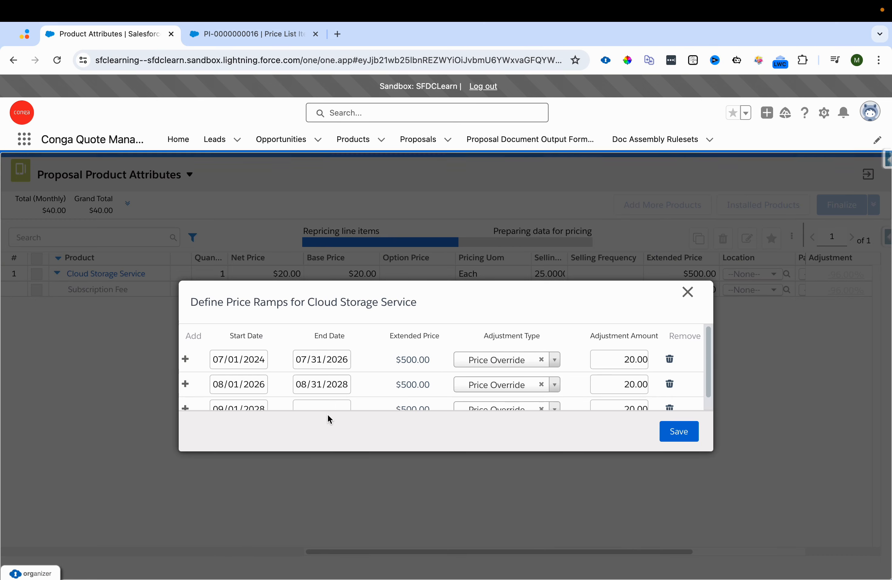
scroll(358, 369, down, 1)
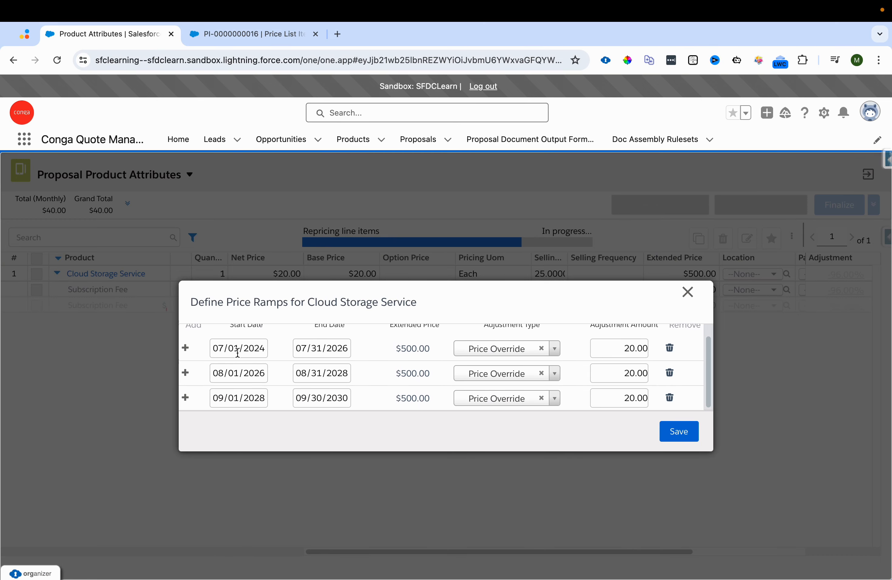
Step: Change the first ramp's end date to 07/31/2024
click(339, 349)
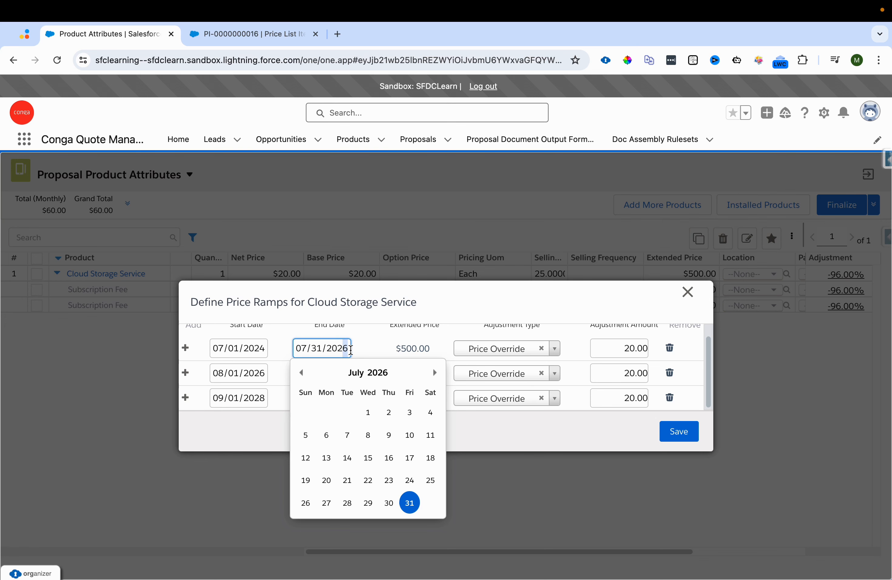
text(4)
click(398, 332)
click(324, 345)
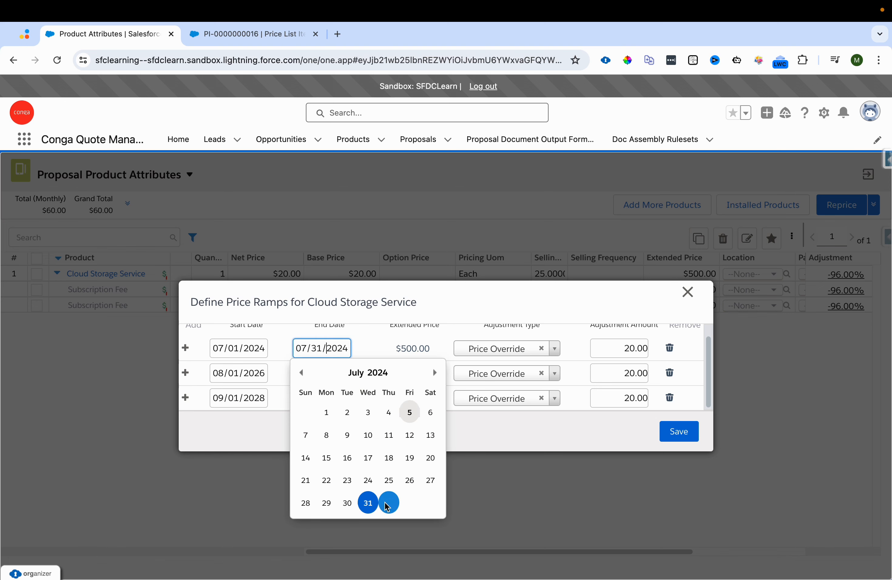
click(368, 503)
Step: Set the second ramp's start date to 08/01/2024
click(247, 373)
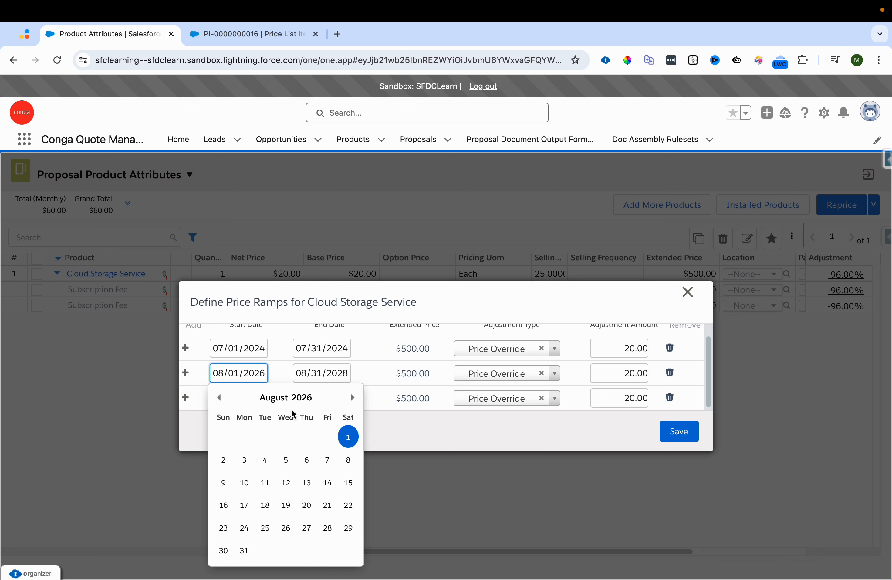
click(270, 378)
key(BackSpace)
text(4)
click(440, 408)
click(244, 373)
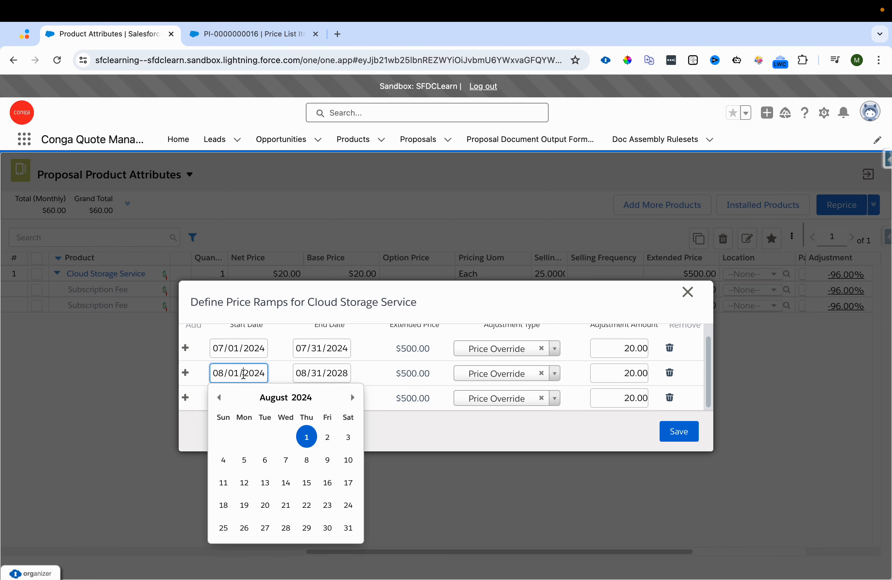
click(307, 435)
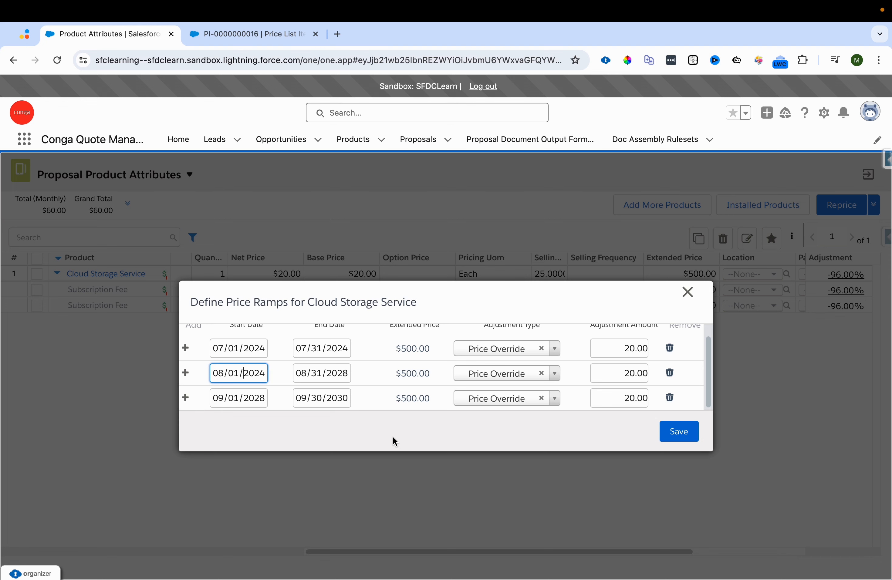
Step: Set the second ramp's end date to 01/31/2025
click(334, 376)
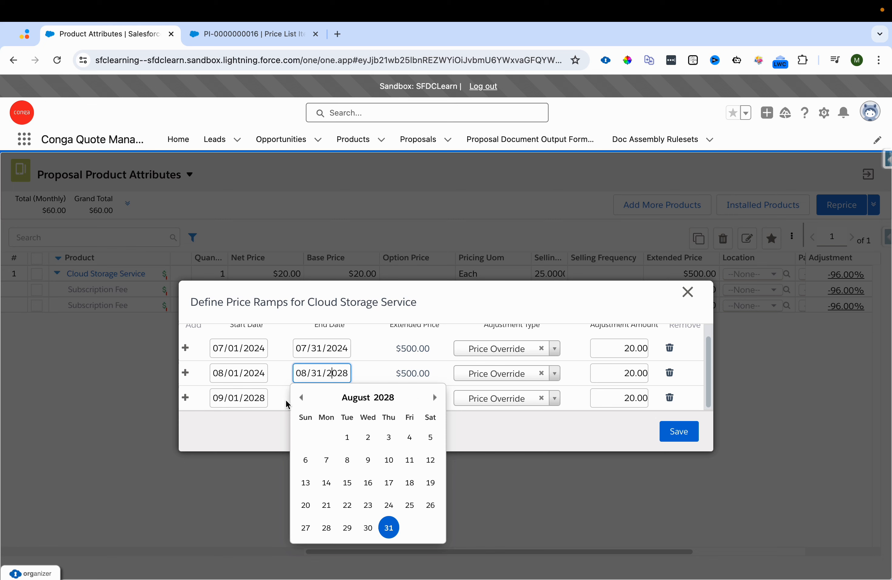
click(301, 398)
click(301, 398)
click(301, 397)
click(301, 398)
click(301, 398)
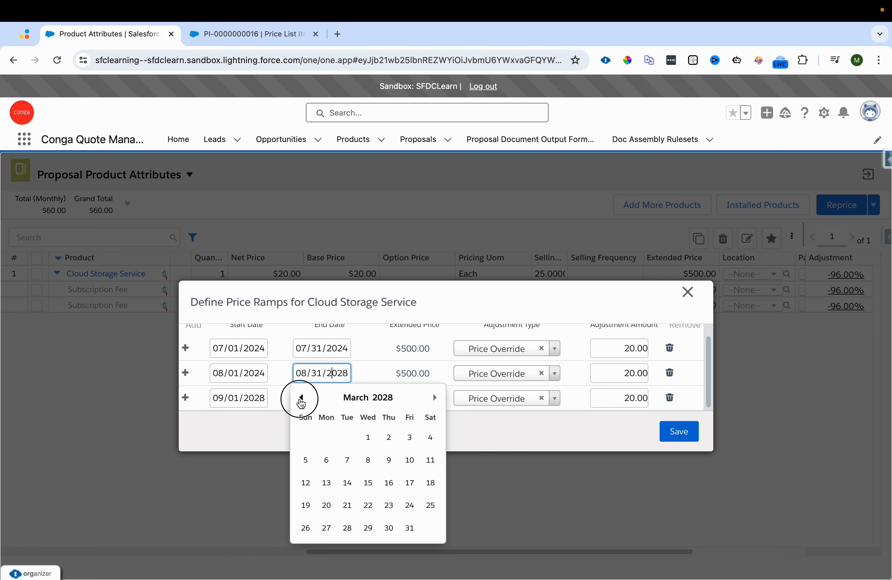
click(301, 397)
click(301, 397)
click(348, 374)
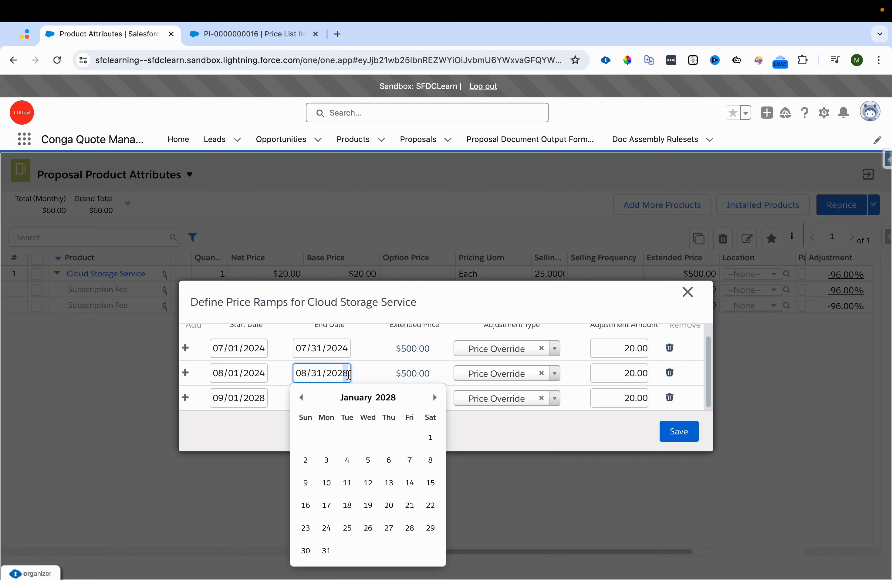
key(BackSpace)
text(5)
click(395, 351)
click(337, 371)
click(302, 398)
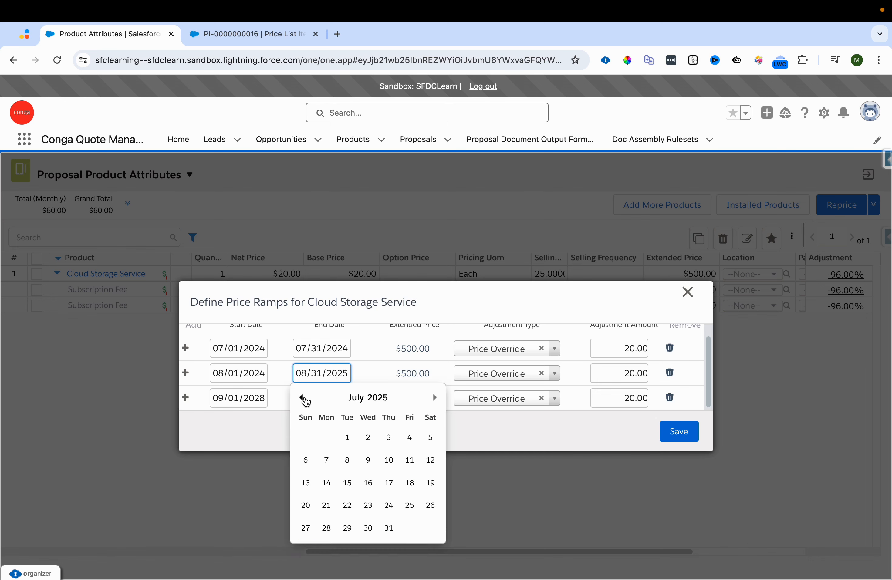
click(302, 398)
click(302, 398)
click(302, 398)
click(302, 398)
click(302, 398)
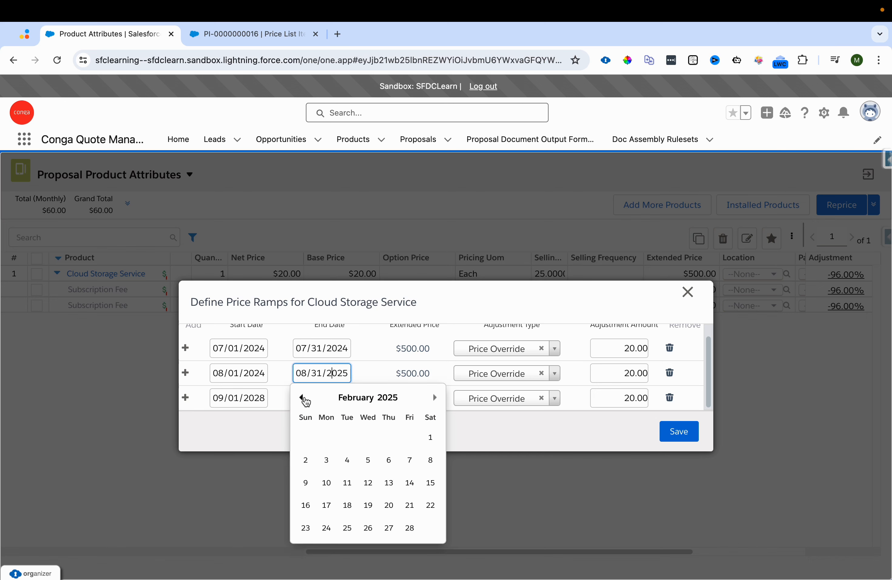
click(302, 398)
click(402, 528)
click(377, 402)
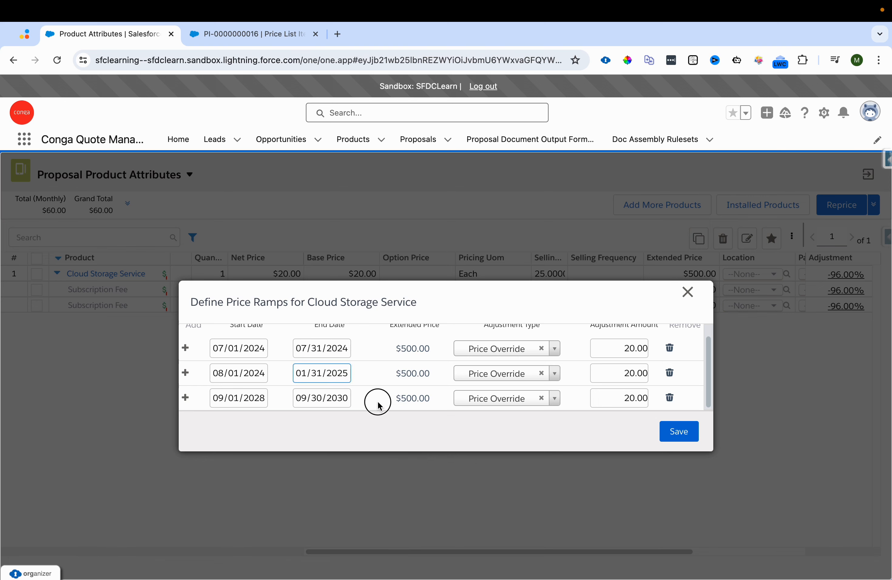
Step: Set the third ramp's start date to 02/01/2025, starting from a copy of the second ramp's end date
click(331, 373)
key(super+a)
key(super+c)
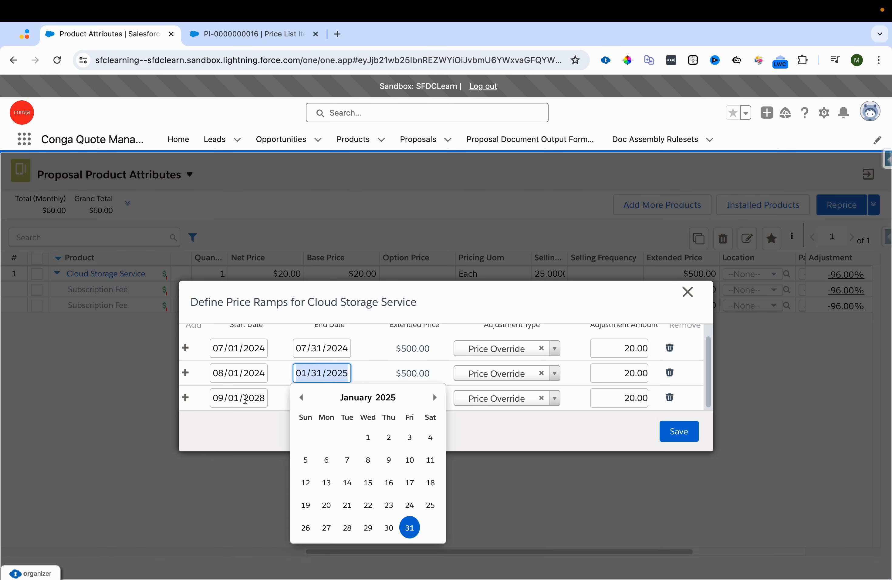
click(245, 399)
key(super+a)
key(super+v)
click(381, 420)
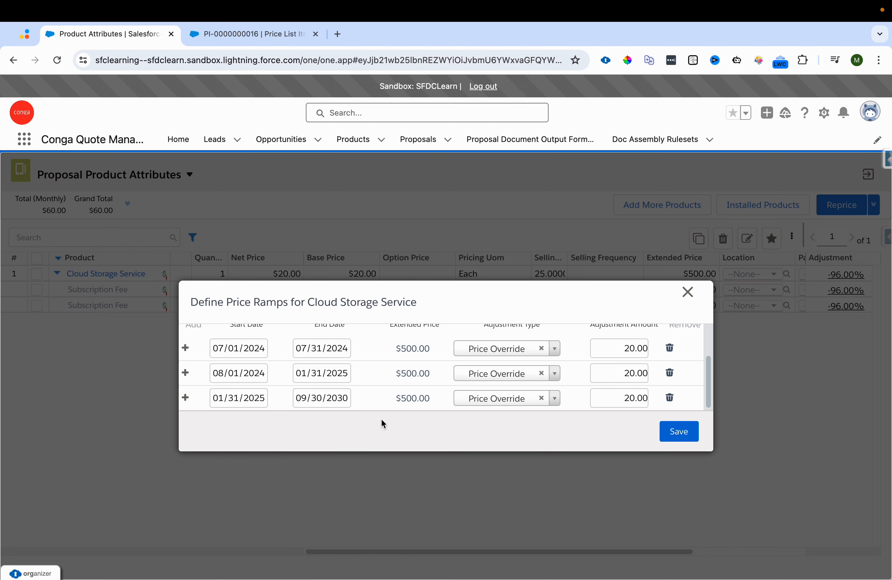
click(253, 400)
click(350, 424)
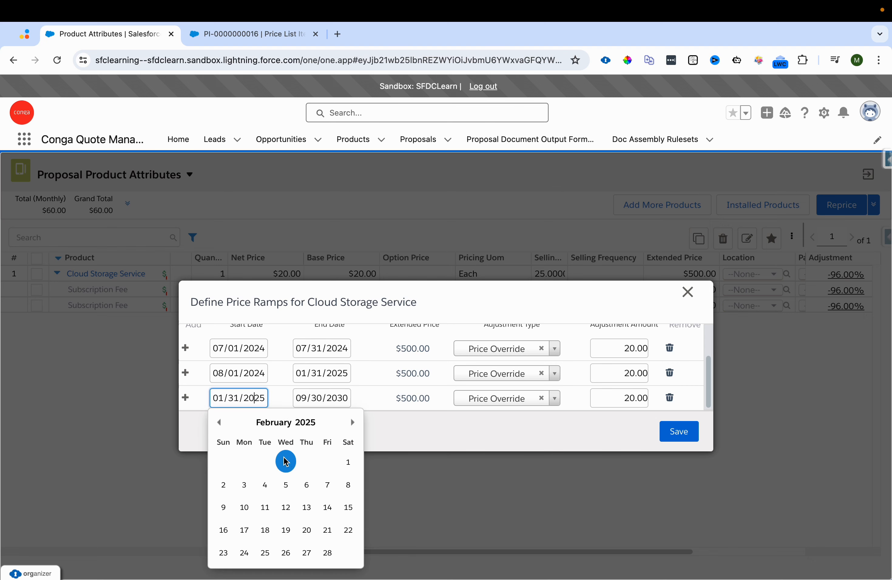
click(349, 461)
Step: Set the third ramp's end date to 06/30/2026, starting from a copy of the first ramp's start date
click(334, 399)
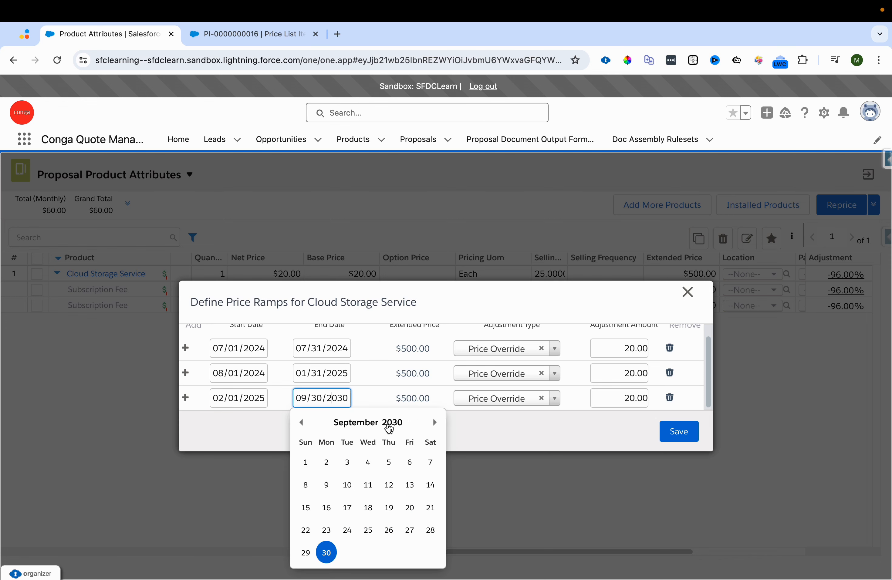
click(245, 351)
key(super+a)
key(super+c)
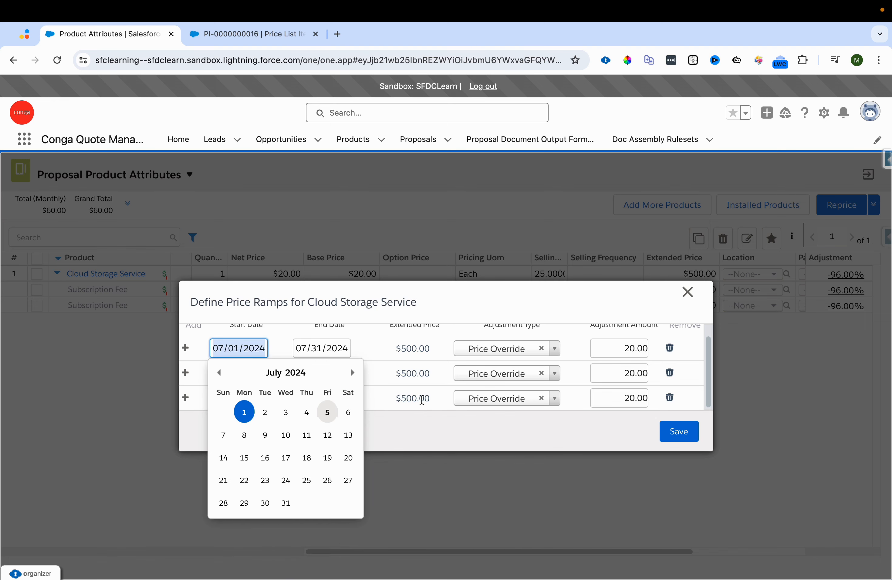
click(421, 400)
click(335, 403)
key(super+a)
key(super+v)
key(BackSpace)
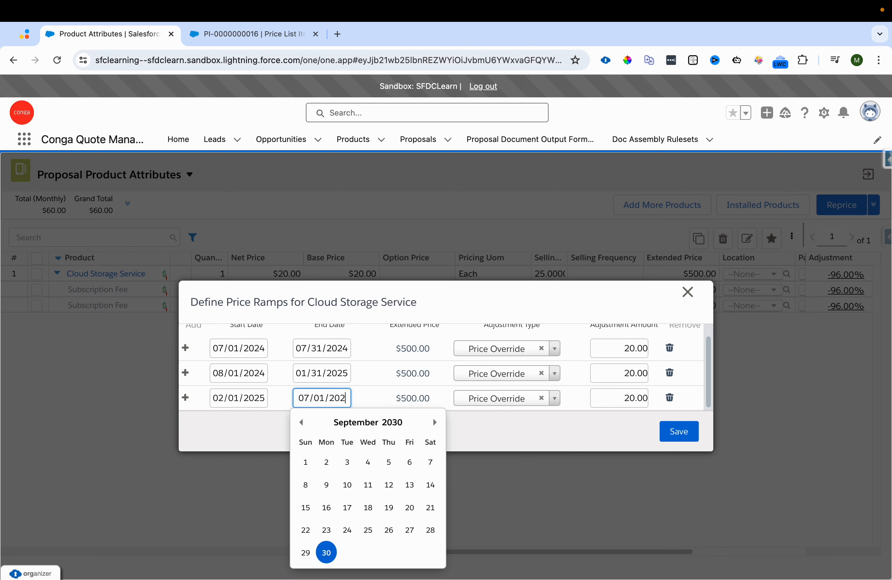
text(6)
click(424, 370)
click(342, 398)
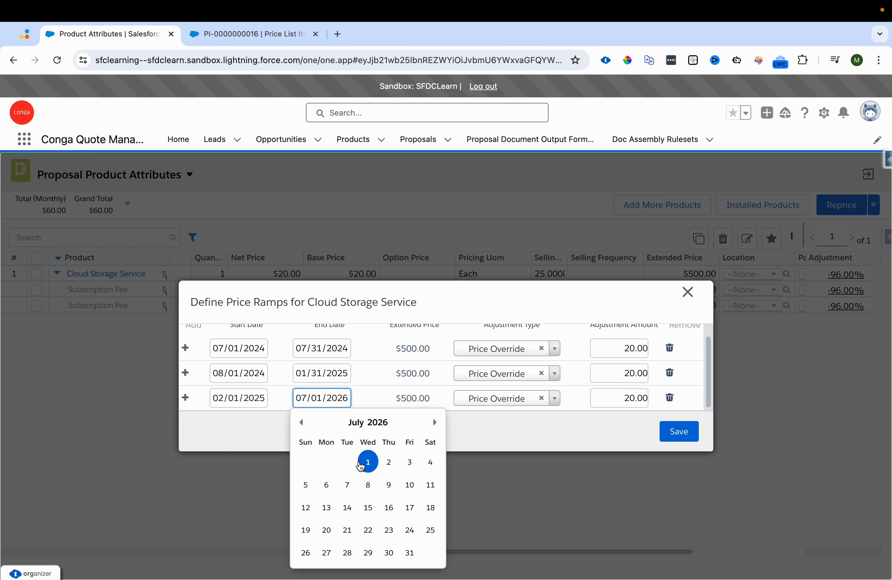
click(302, 423)
click(347, 552)
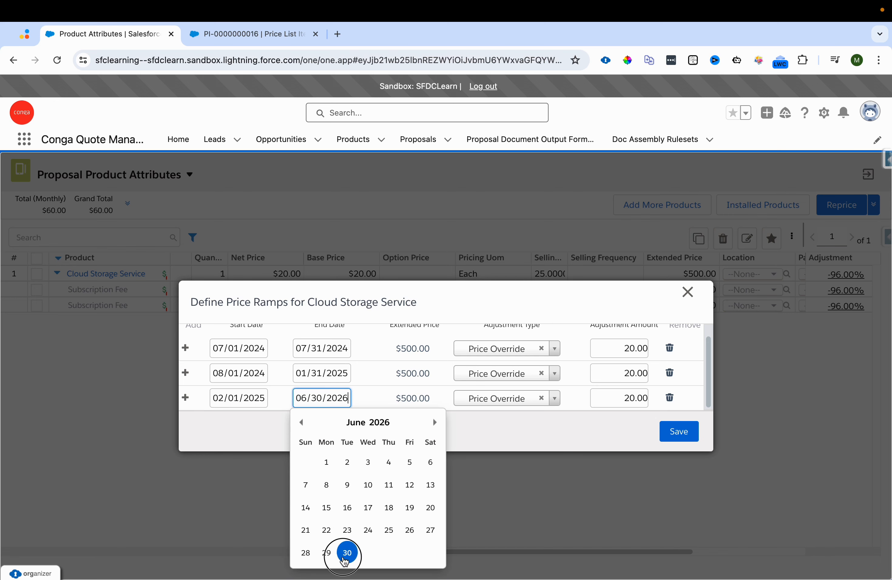
Step: Set the second ramp's adjustment amount to 15
click(378, 384)
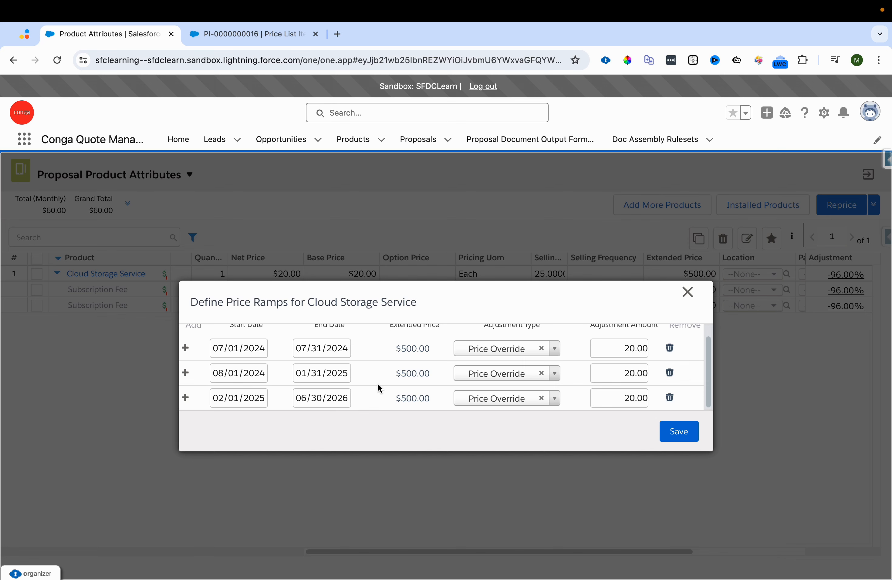
scroll(378, 384, up, 1)
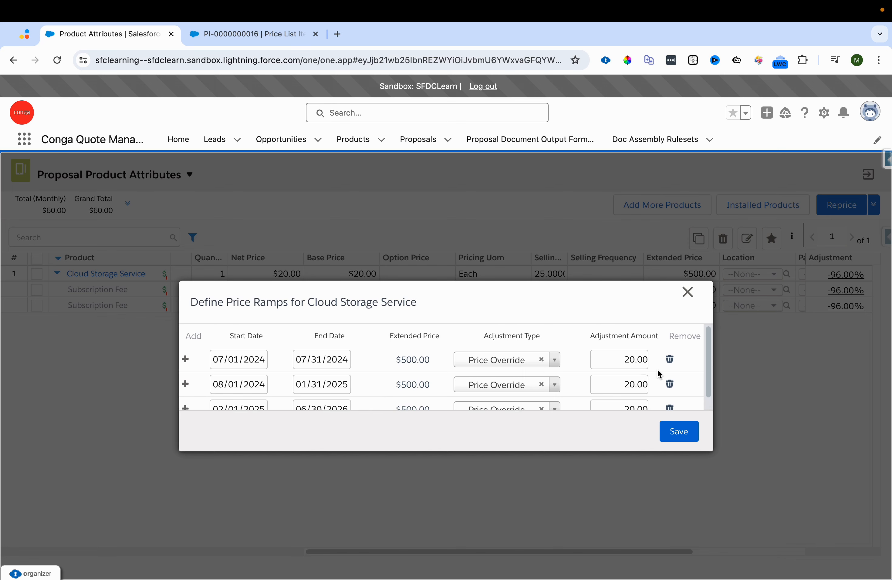
drag(706, 373, 705, 383)
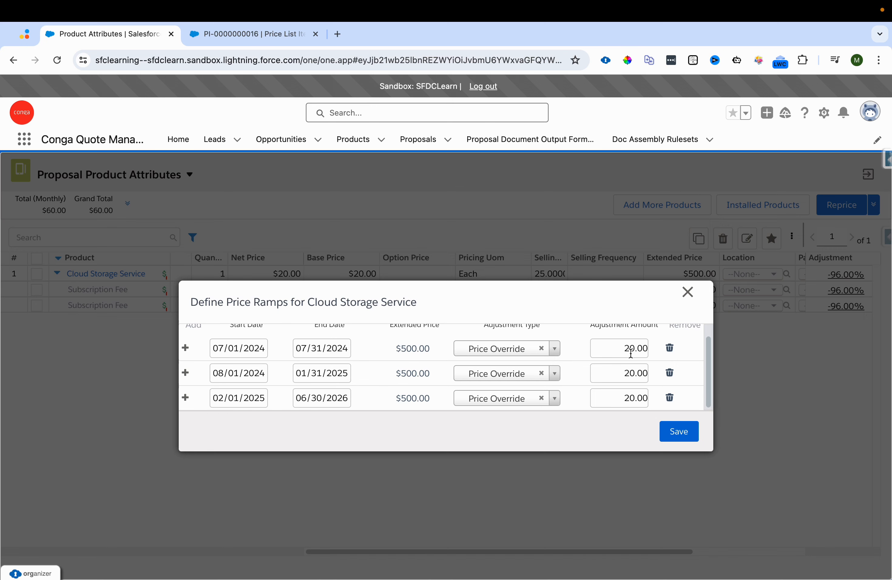
click(642, 373)
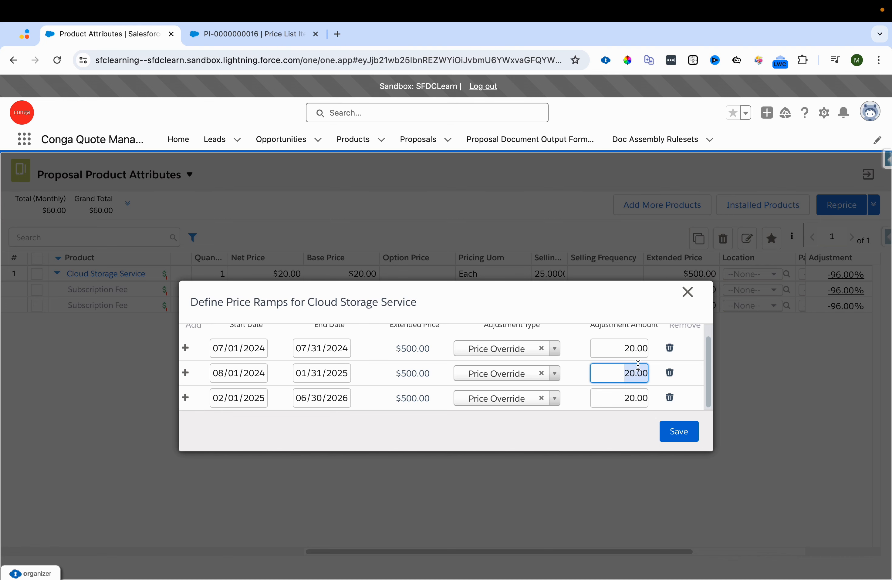
text(15)
click(566, 420)
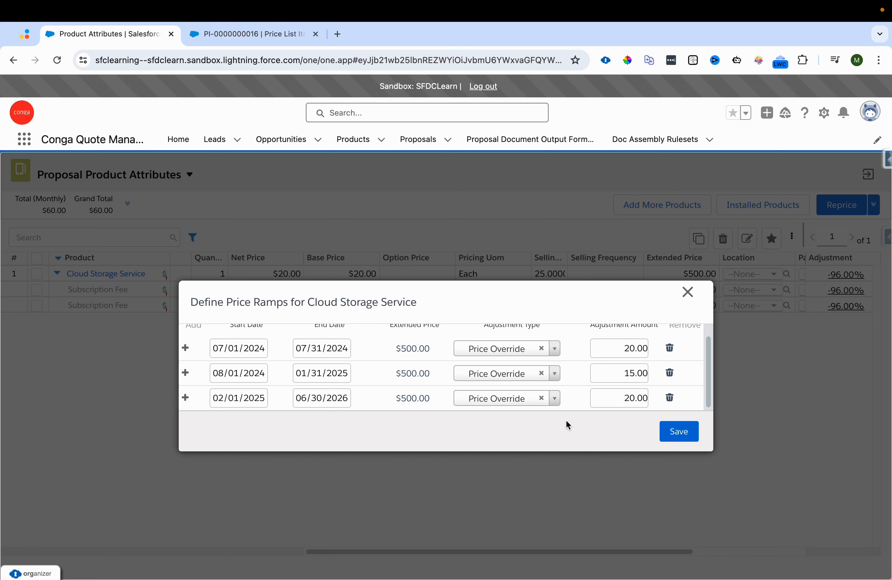
Step: Set the third ramp's adjustment amount to 10, save the ramps and close the dialog
click(635, 400)
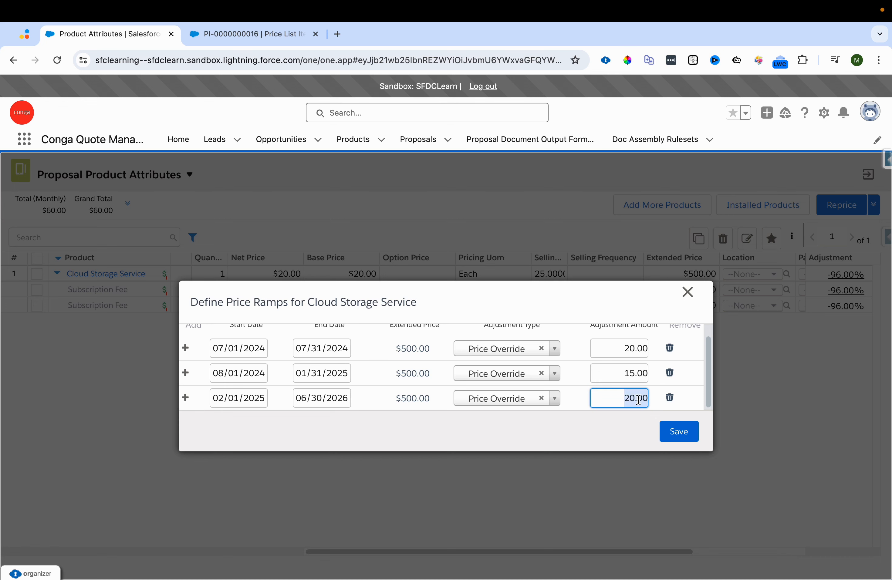
text(10)
click(572, 433)
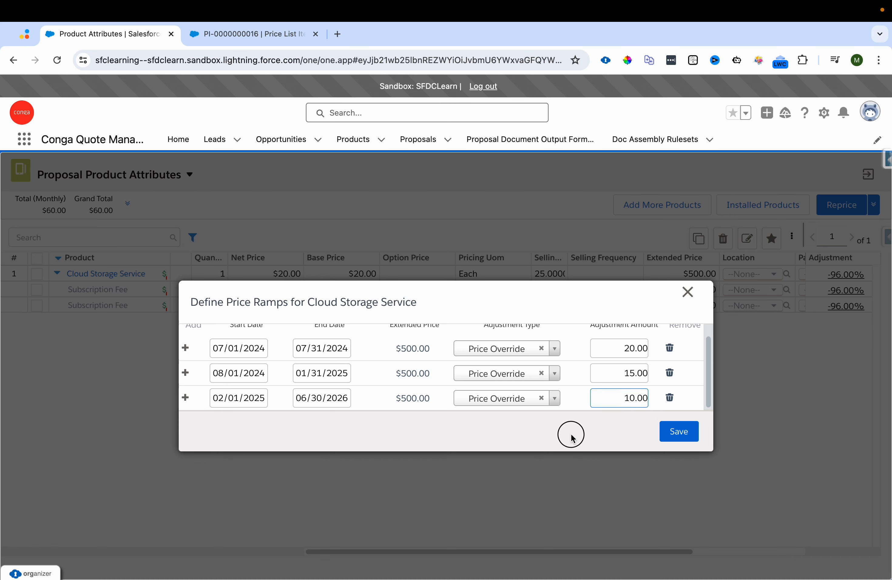
click(680, 433)
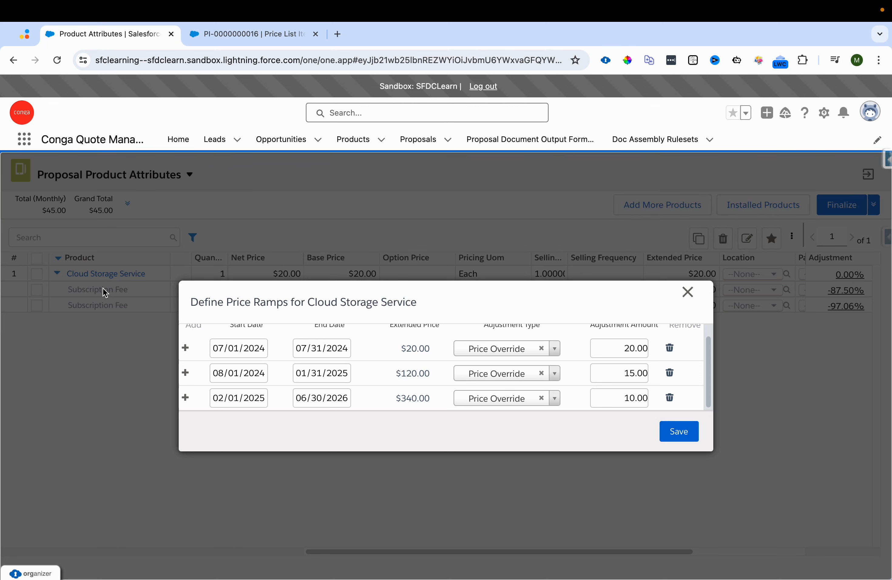
click(690, 300)
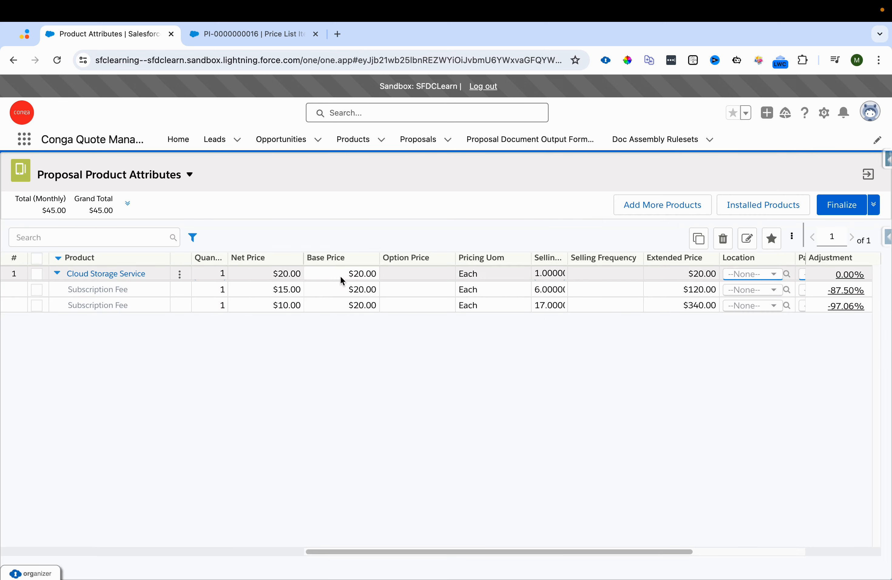
Step: Reopen the Define Price Ramps dialog for Cloud Storage Service
click(873, 205)
click(815, 229)
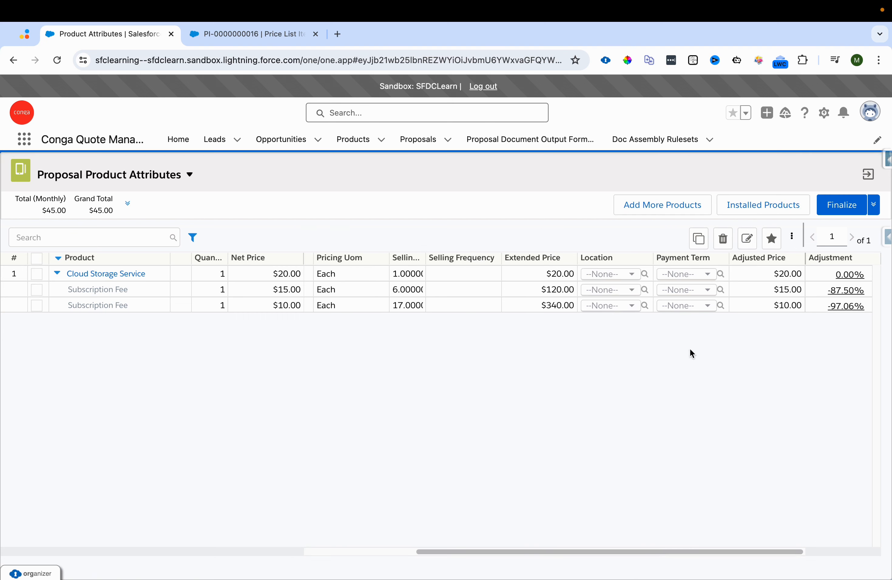
double_click(564, 277)
click(179, 290)
click(178, 303)
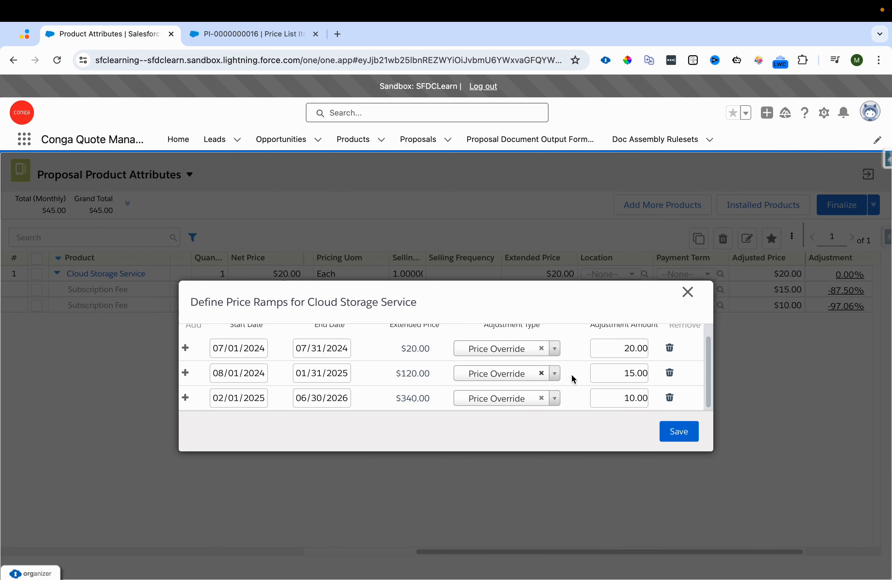
Step: Clear all three ramps' adjustment types and set the first ramp's type to Base Price Override
click(542, 349)
click(541, 373)
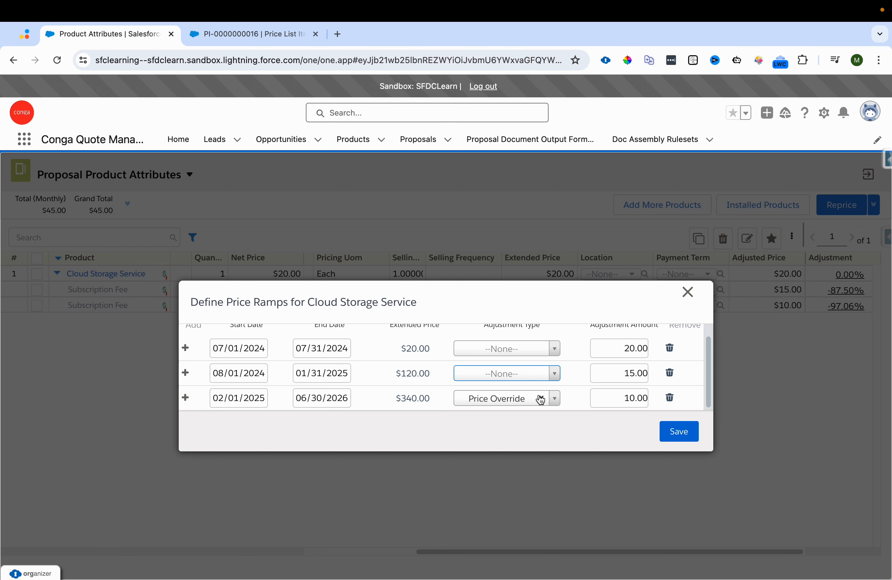
click(541, 398)
click(528, 349)
scroll(535, 399, down, 5)
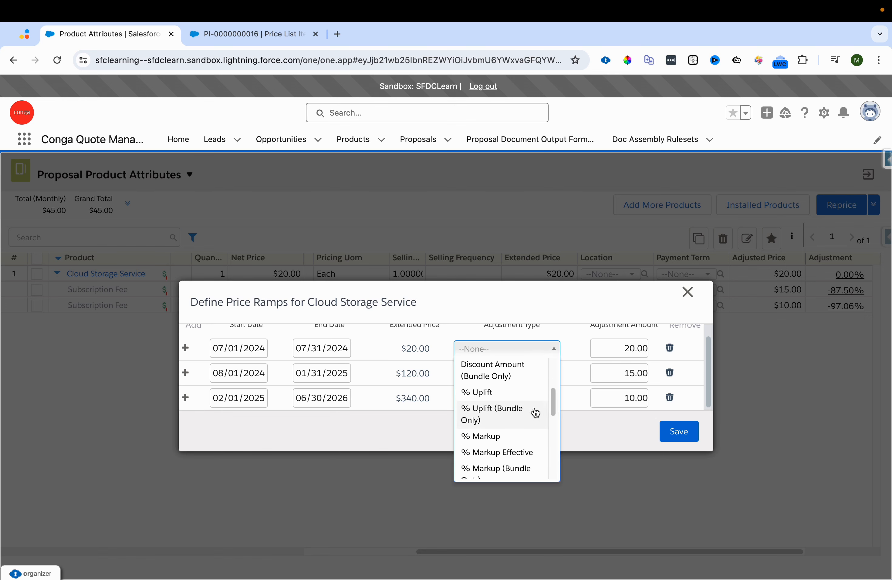
scroll(535, 412, down, 1)
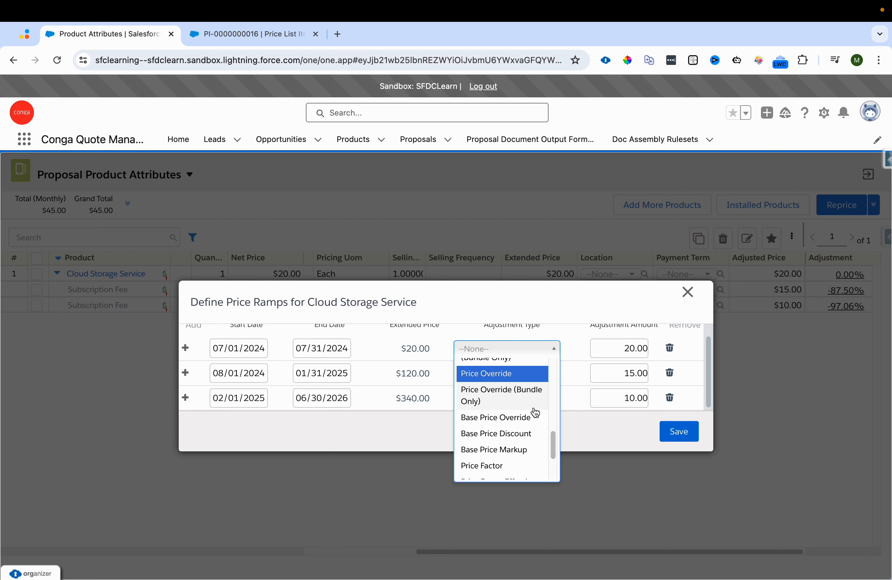
click(516, 417)
Step: Set the second and third ramps' adjustment types to Base Price Override
click(524, 374)
scroll(514, 478, down, 10)
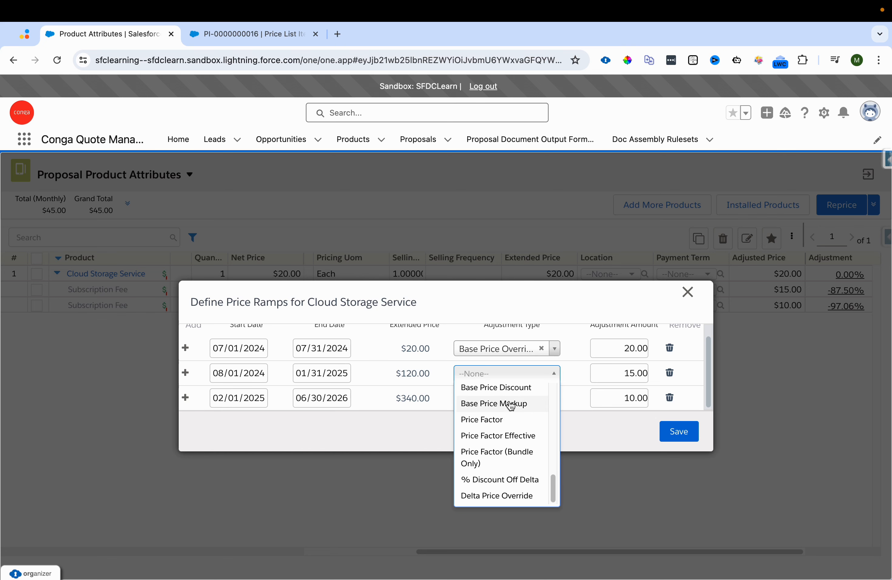
scroll(513, 394, up, 2)
click(509, 392)
click(509, 398)
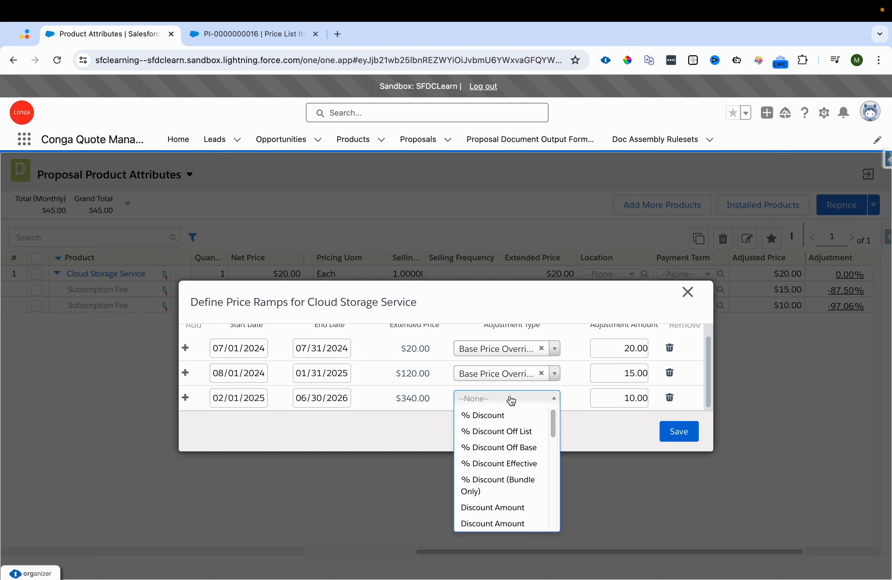
scroll(534, 455, down, 5)
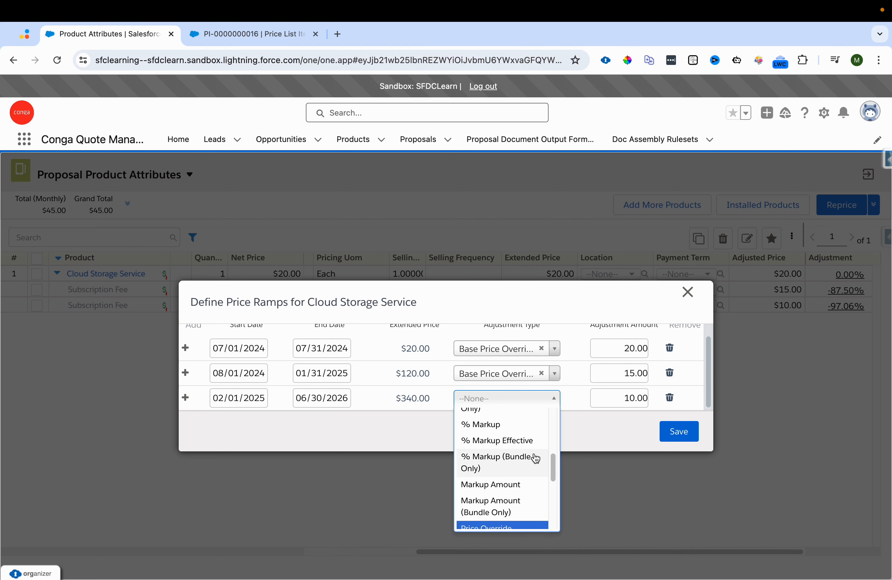
scroll(533, 462, down, 3)
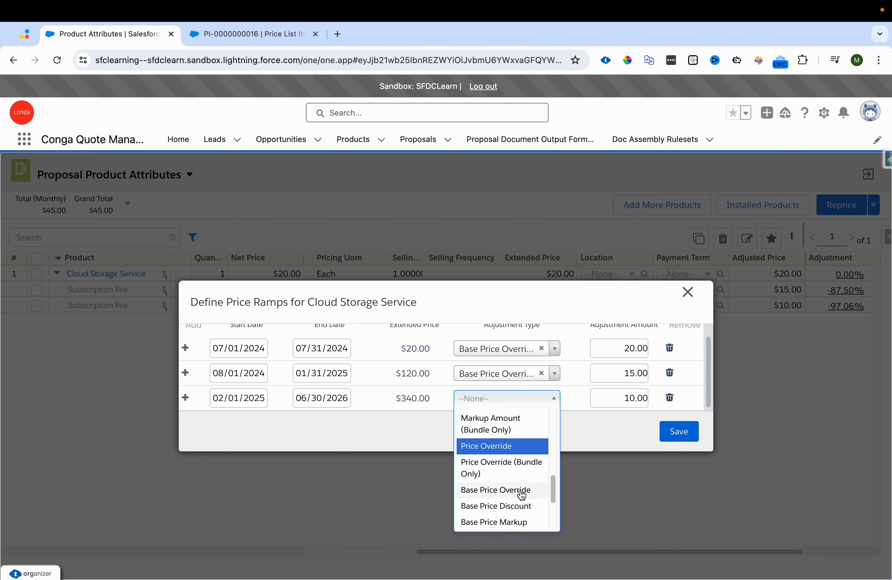
click(522, 491)
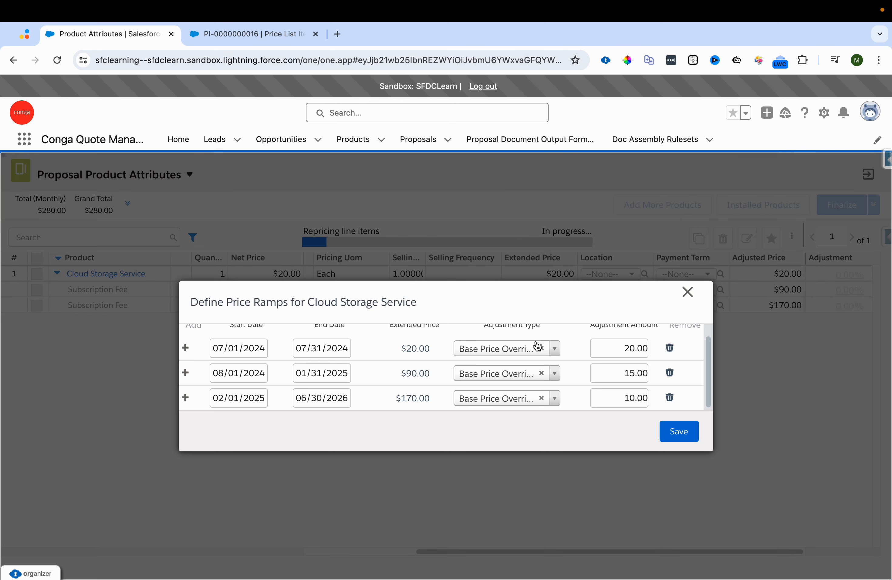
Step: Close the price ramps dialog and compare each ramp line's net price against the use case prices on the slide
click(690, 298)
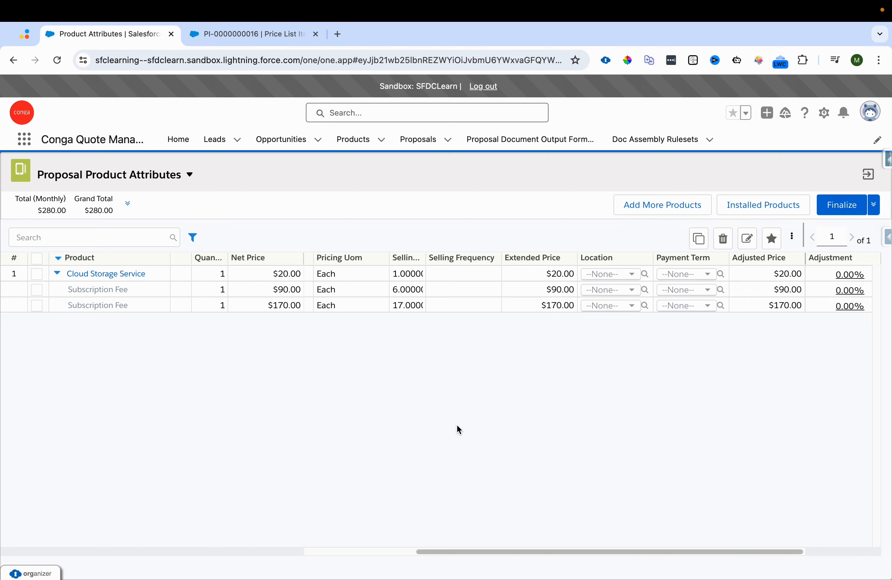
drag(282, 279, 302, 278)
key(ctrl+Left)
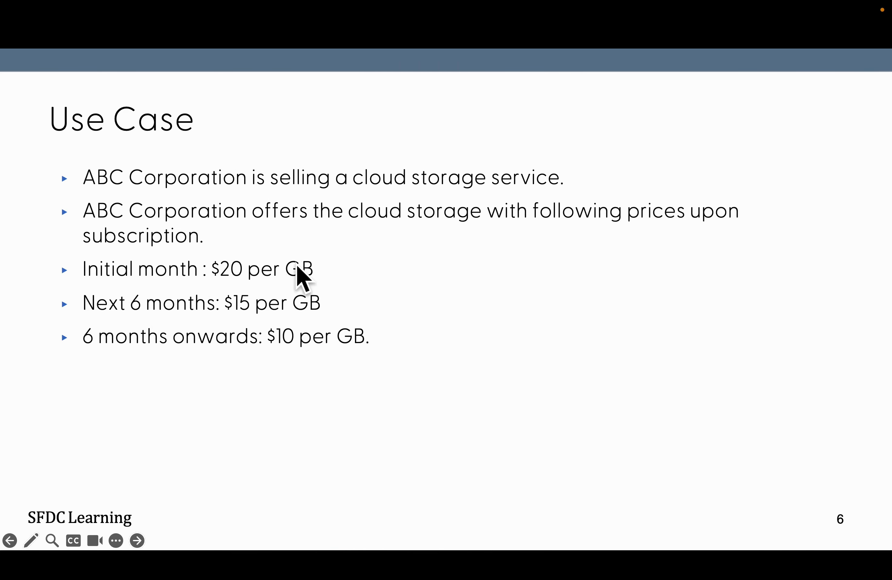
key(ctrl+Right)
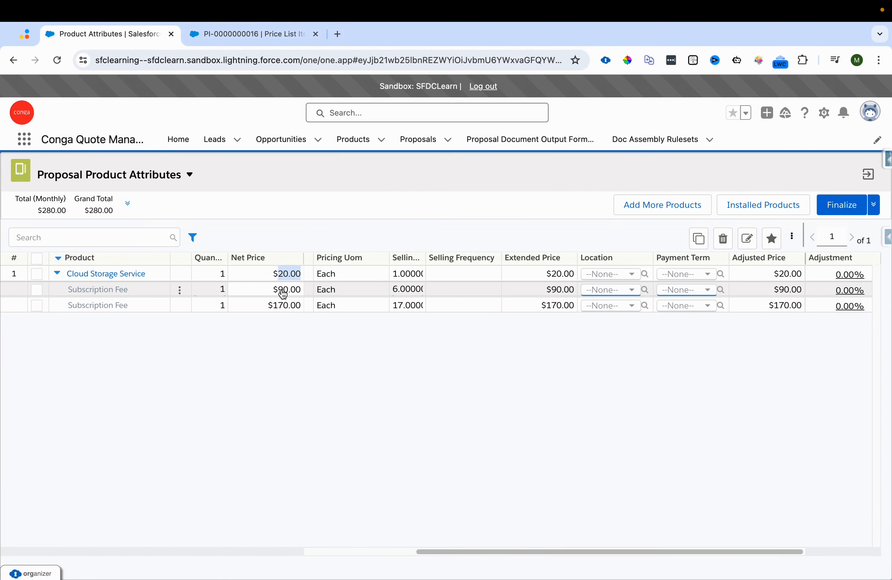
drag(279, 290, 307, 289)
click(276, 292)
key(ctrl+Left)
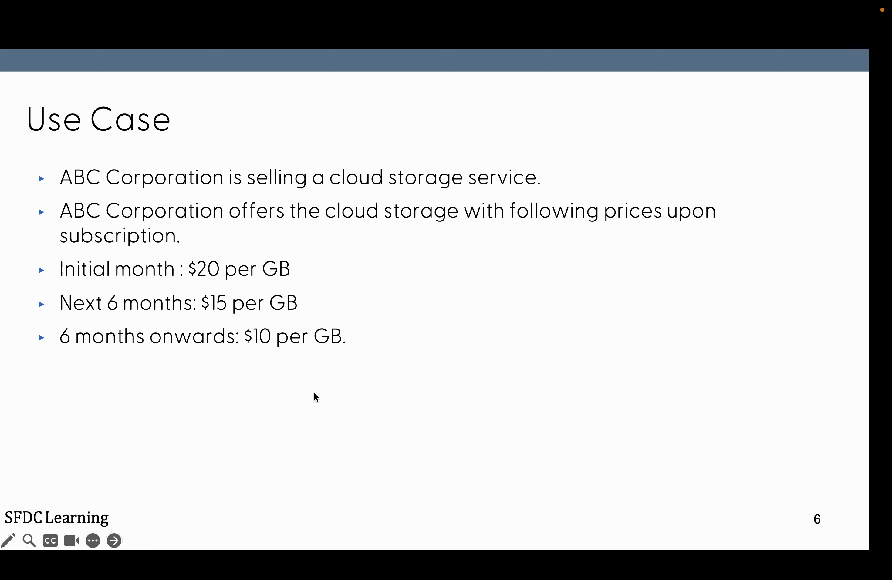
key(ctrl+Right)
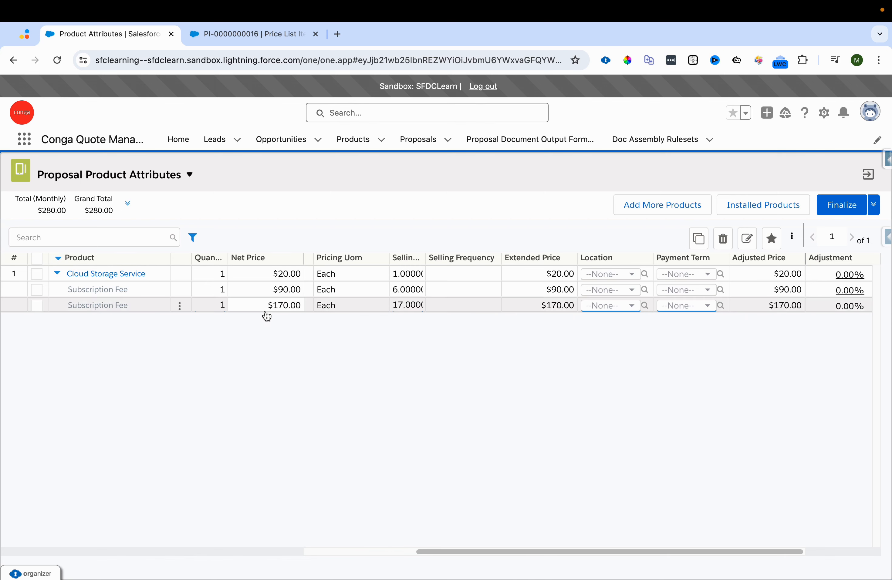
drag(275, 307, 301, 312)
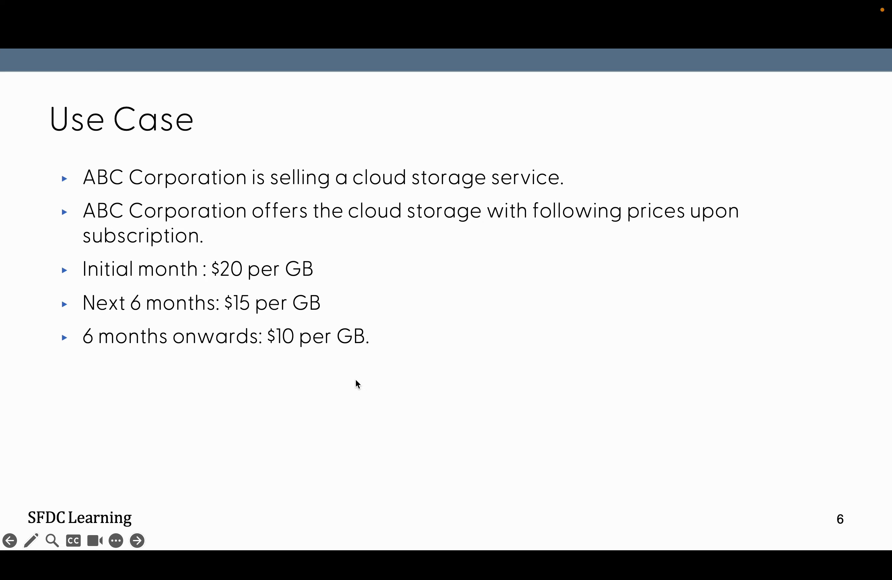
key(Right)
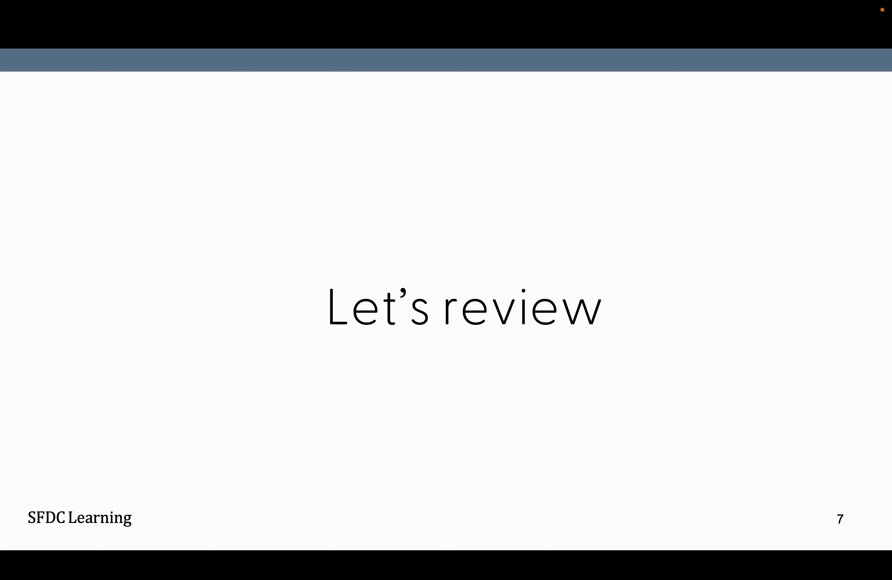
key(Right)
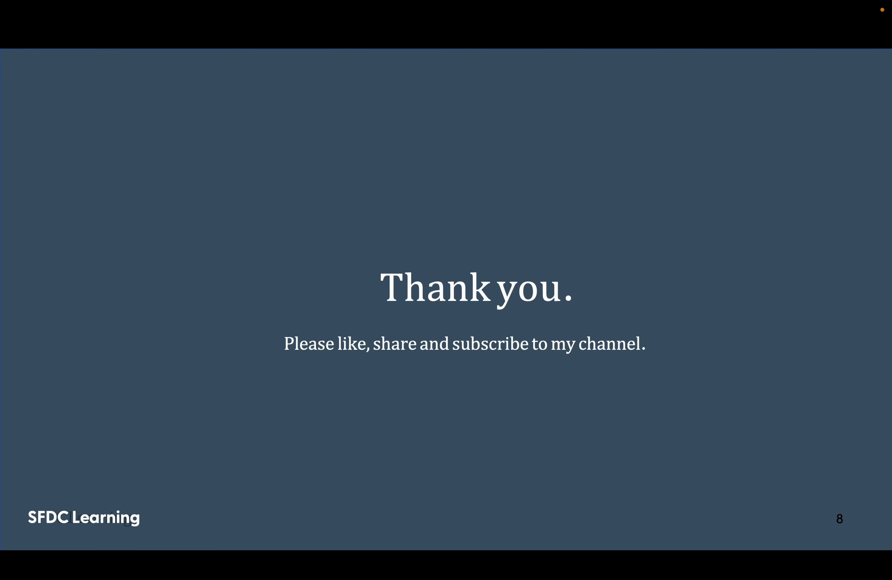